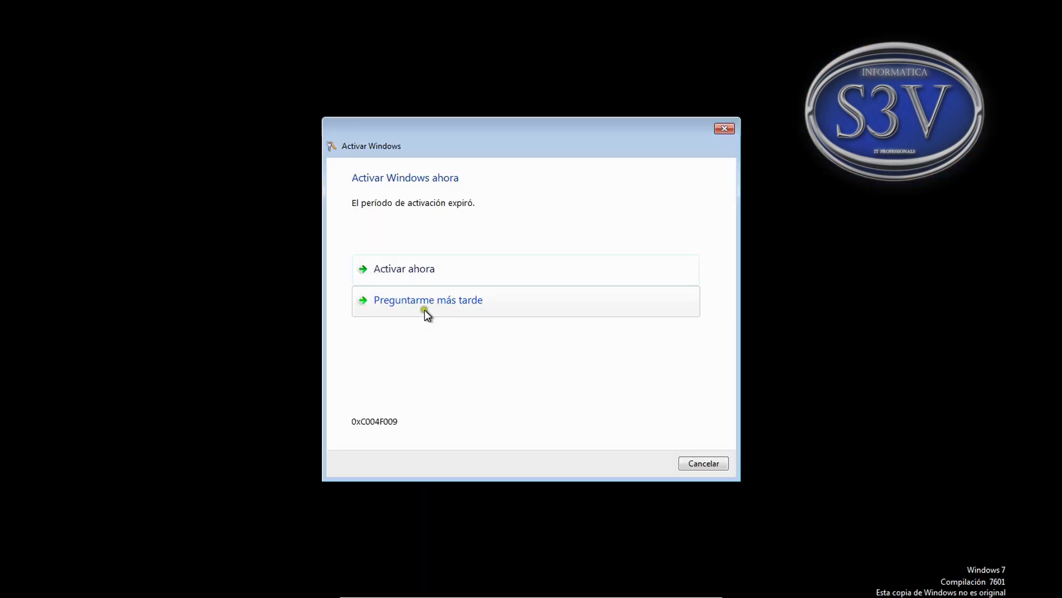
Dismiss the Windows activation prompt and close the browser window showing Google
click(701, 461)
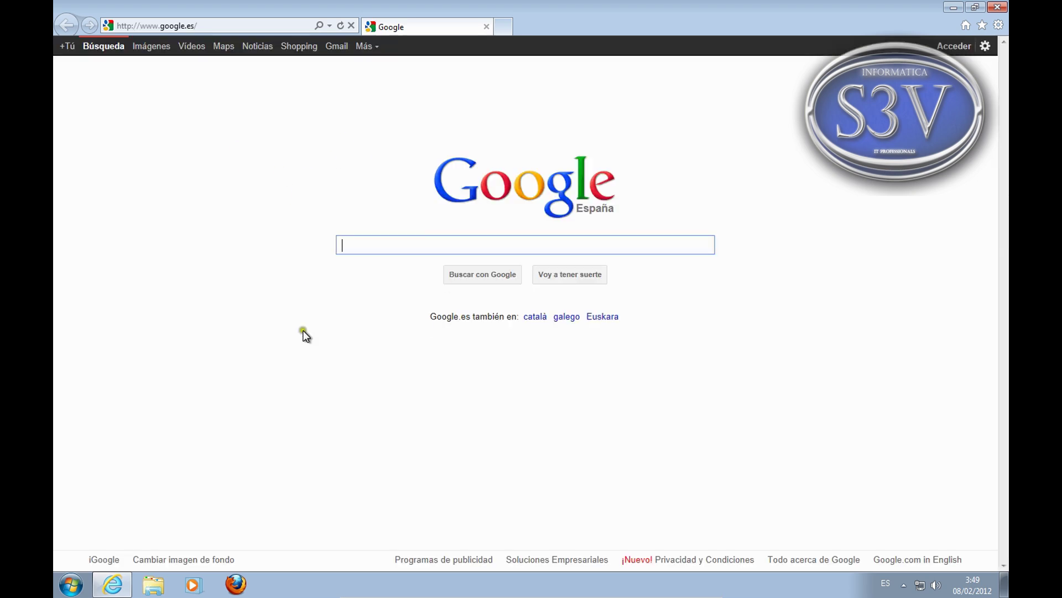
click(997, 7)
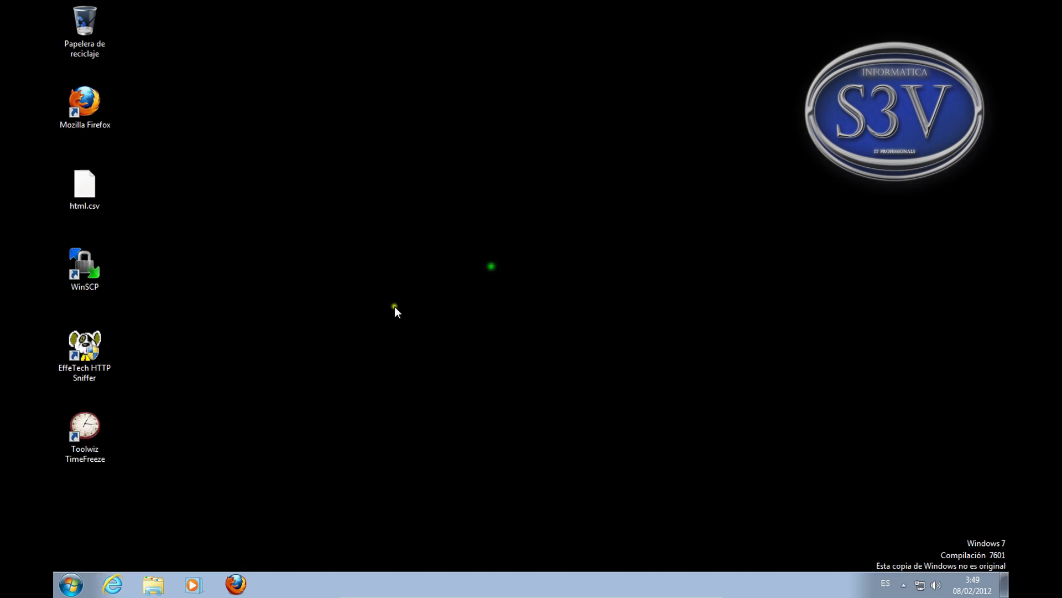
click(99, 426)
Set the informaticas3v picture from the Imágenes library as the desktop background and close the file explorer
click(153, 584)
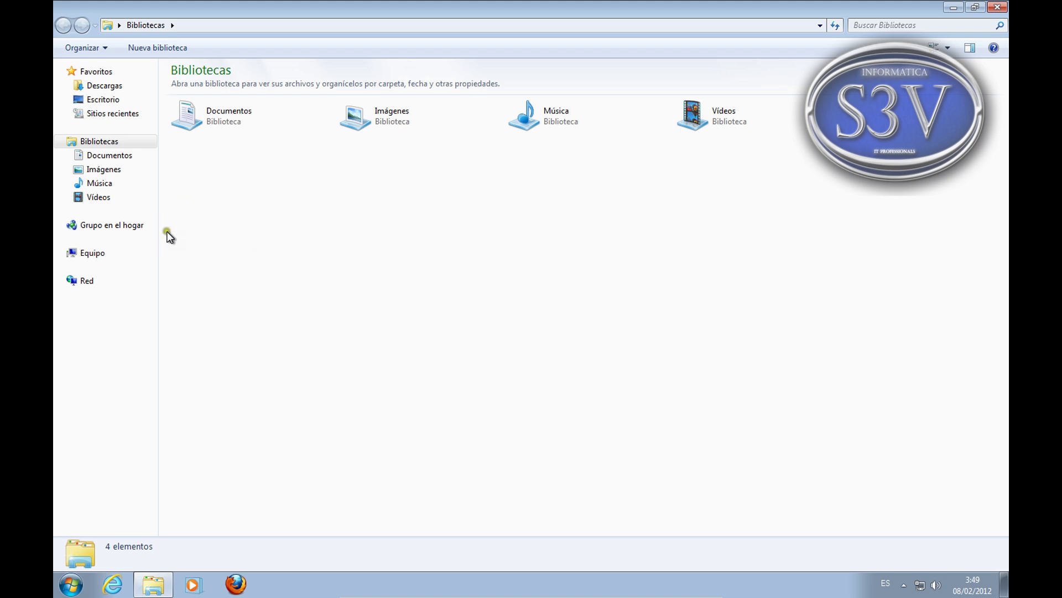
click(113, 168)
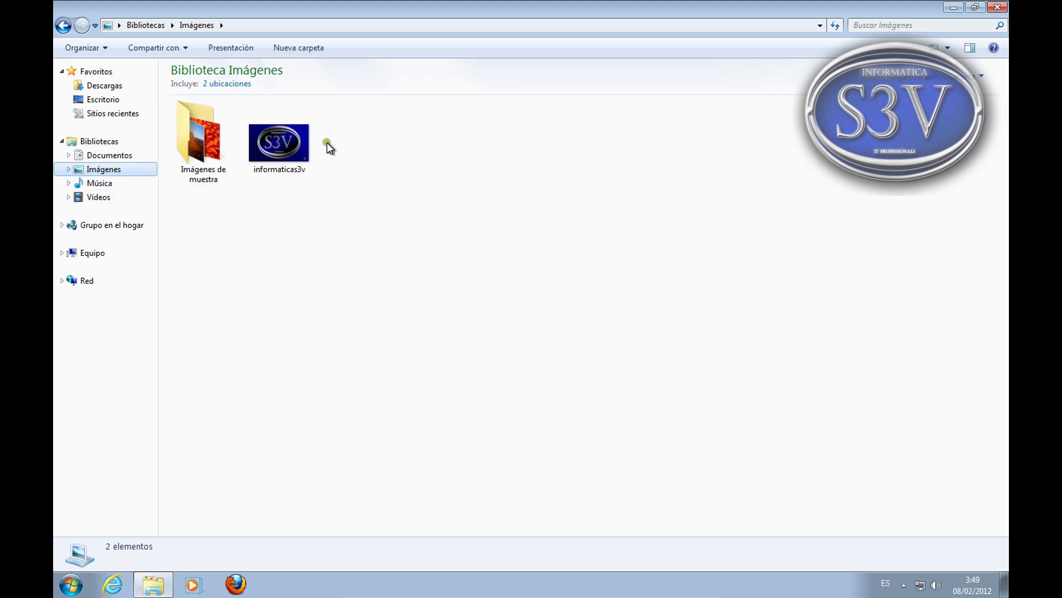
click(283, 142)
right_click(285, 143)
click(393, 166)
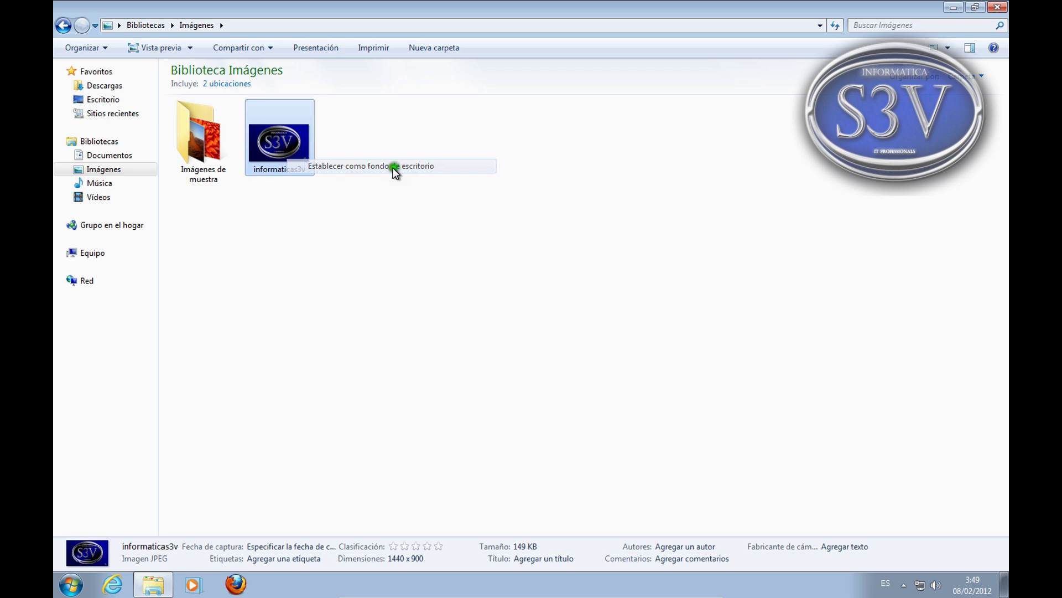
click(998, 8)
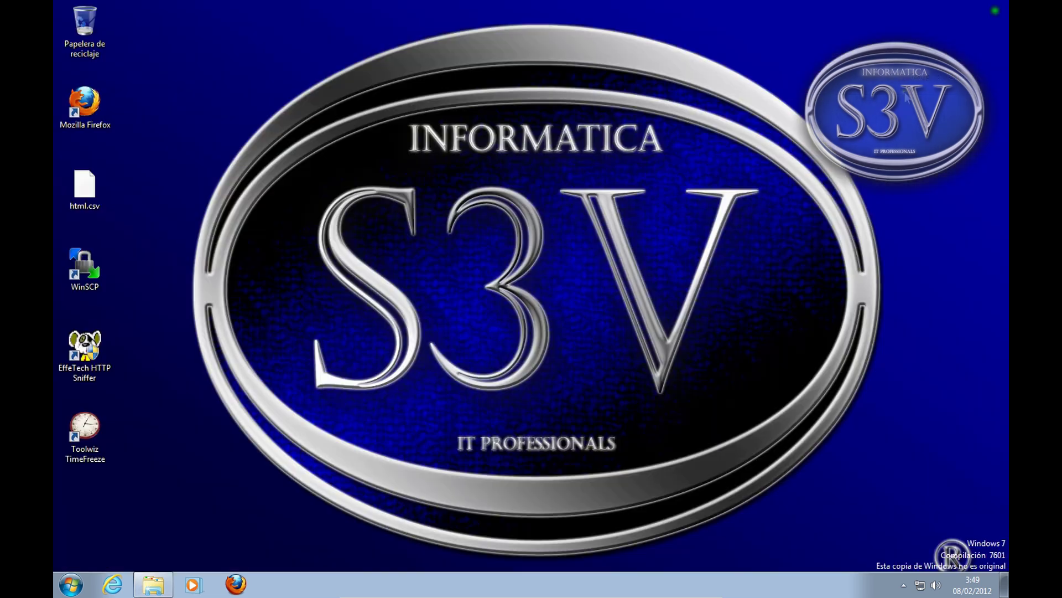
Launch Toolwiz TimeFreeze, allow it to make changes to the computer, and bring up its main window
right_click(95, 429)
click(172, 232)
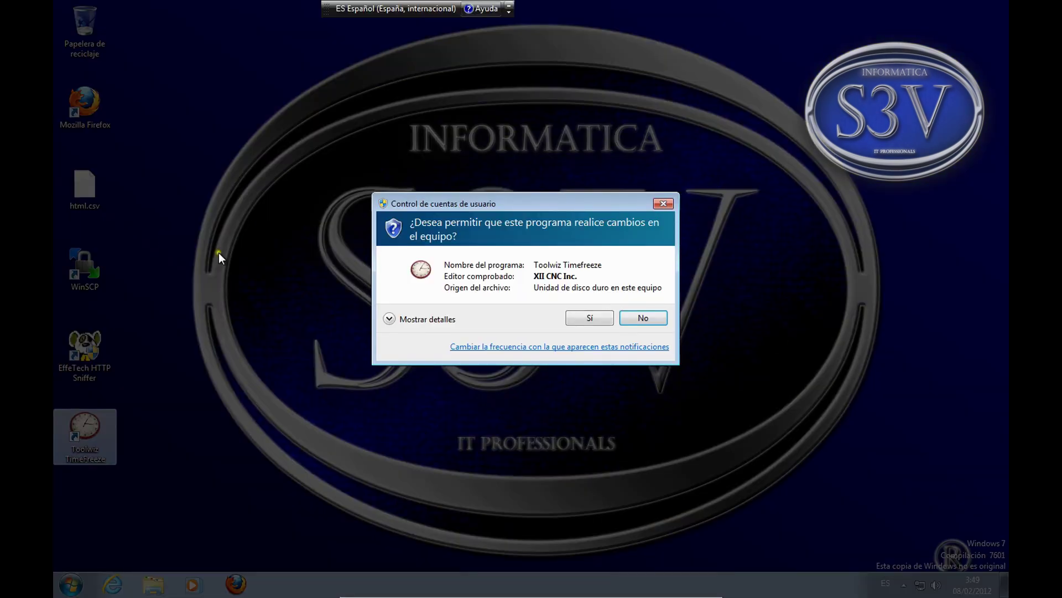
click(584, 319)
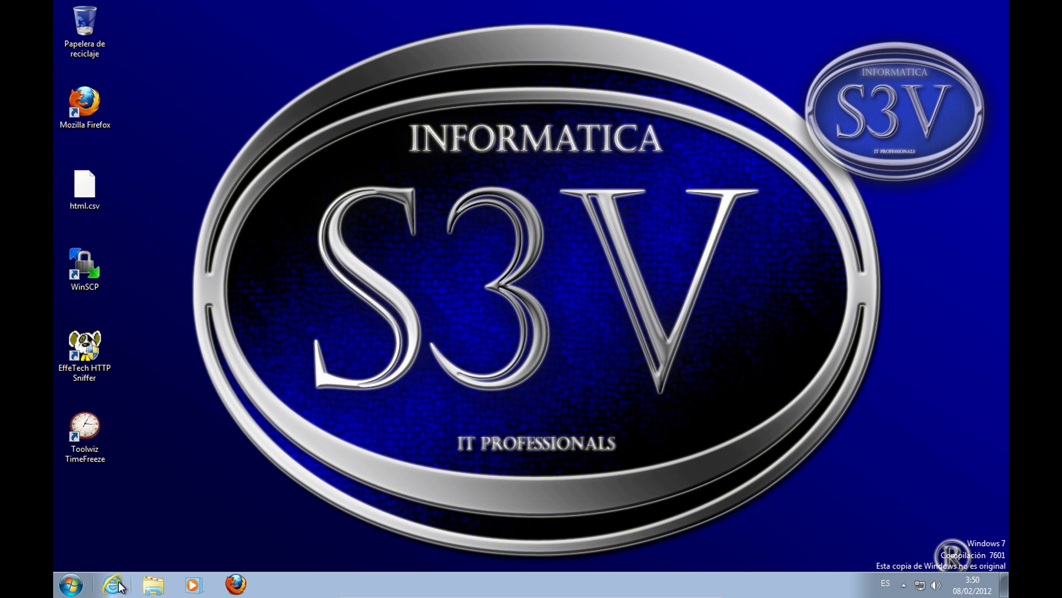
right_click(267, 582)
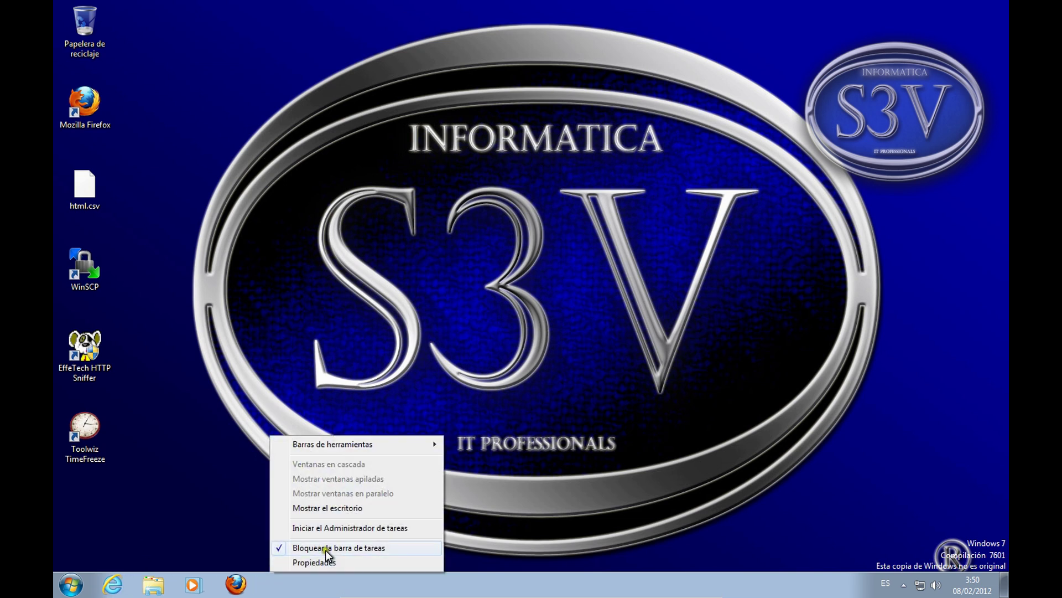
click(904, 585)
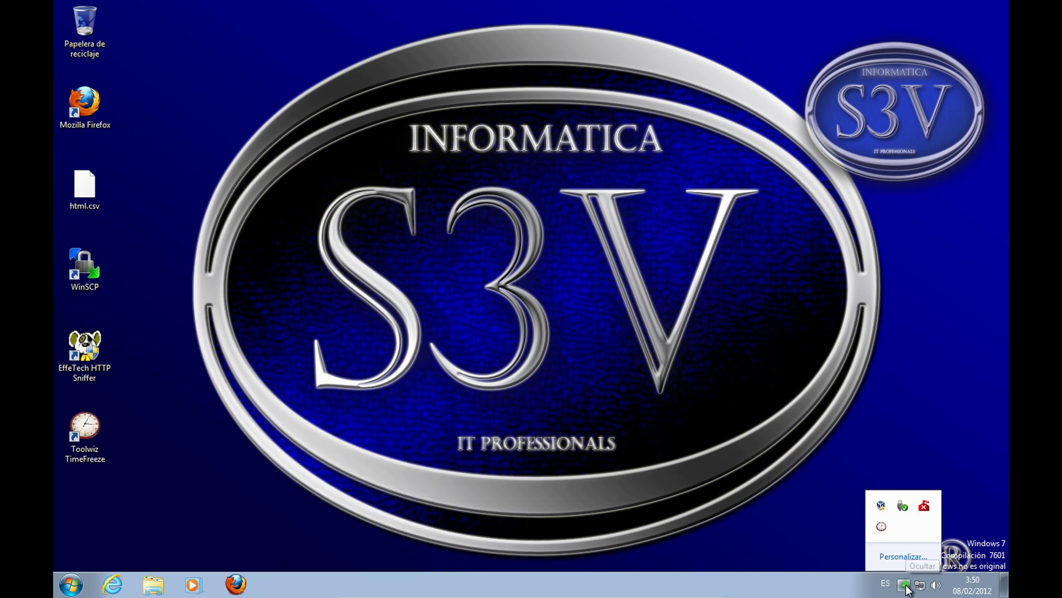
double_click(881, 527)
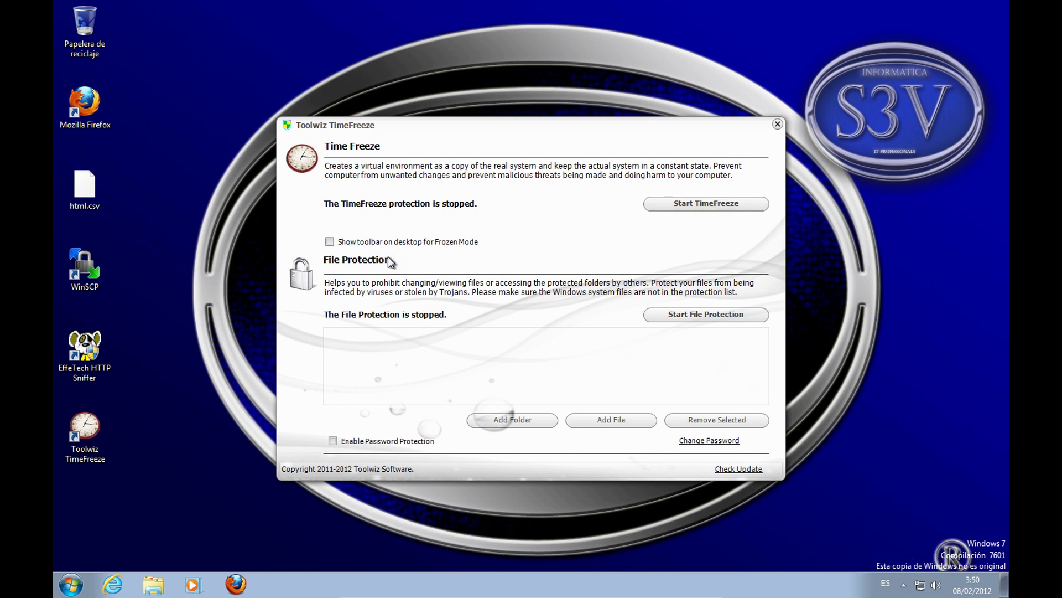
Enable showing the toolbar on the desktop for Frozen Mode
click(341, 241)
click(347, 241)
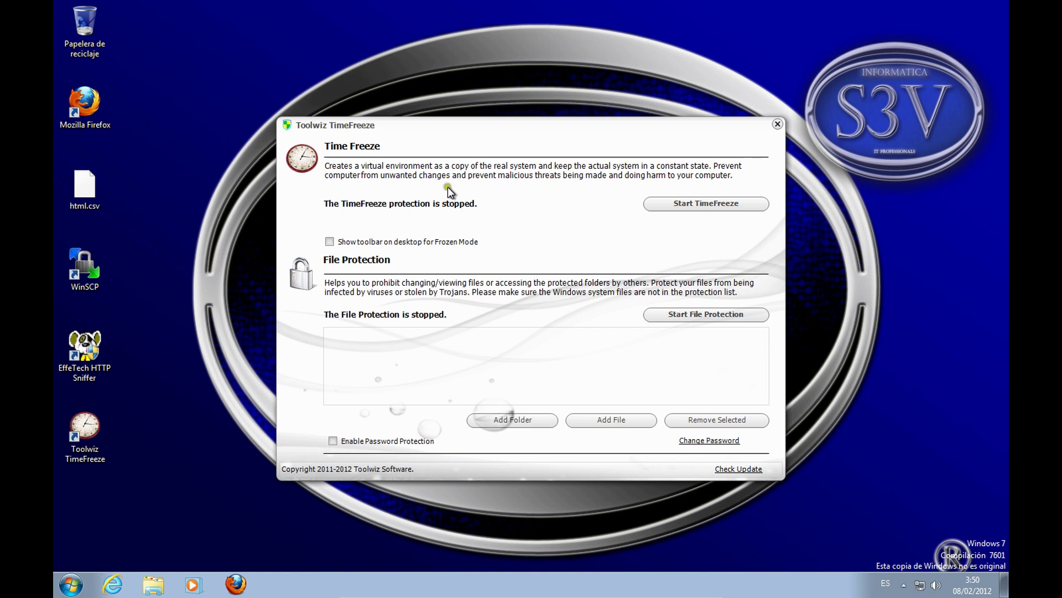
click(348, 243)
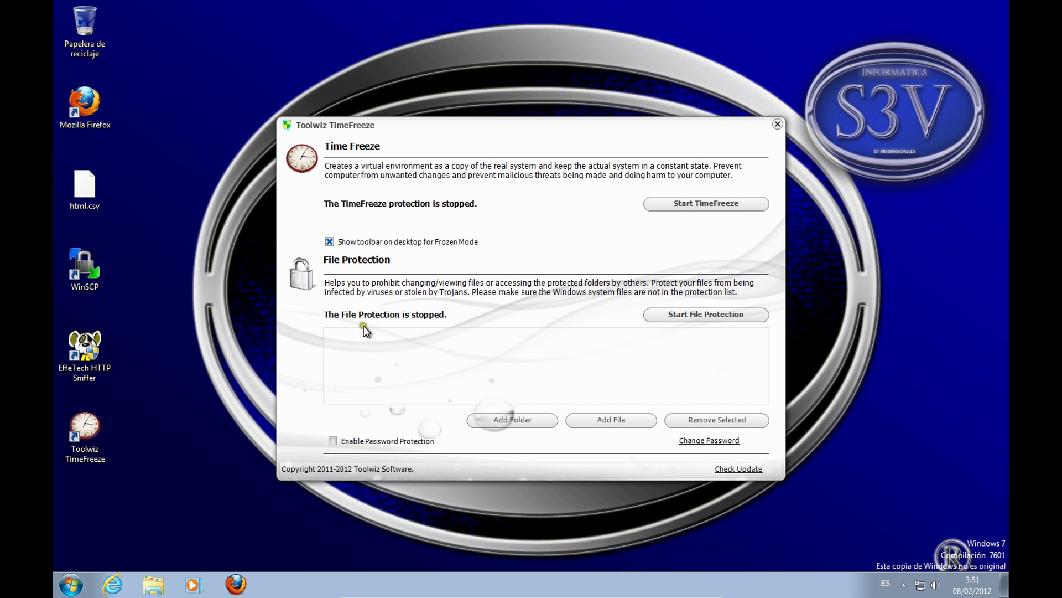
Start TimeFreeze protection and close the program window and its notification
click(688, 210)
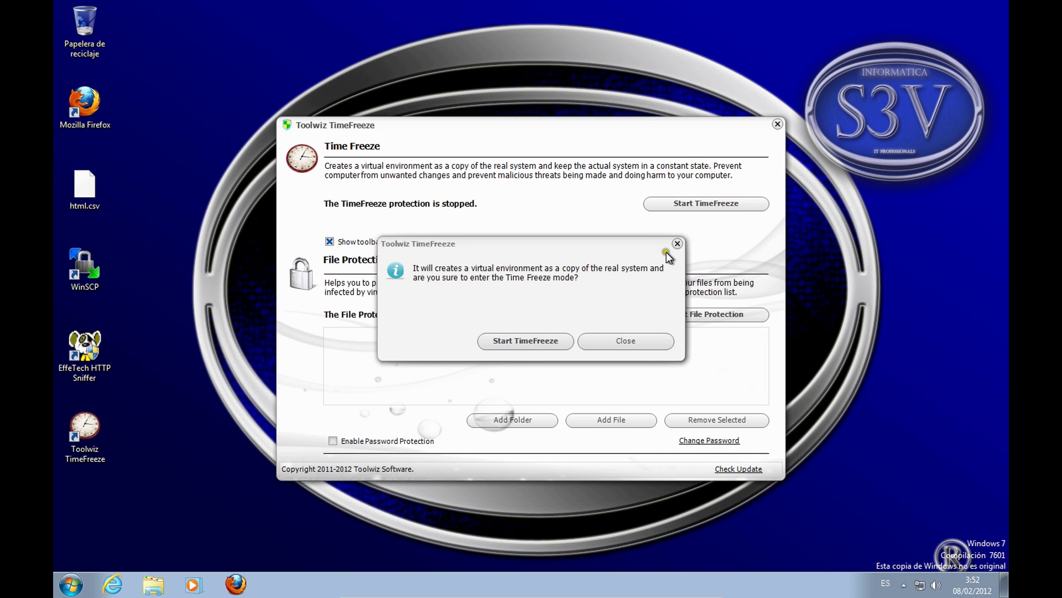
click(538, 344)
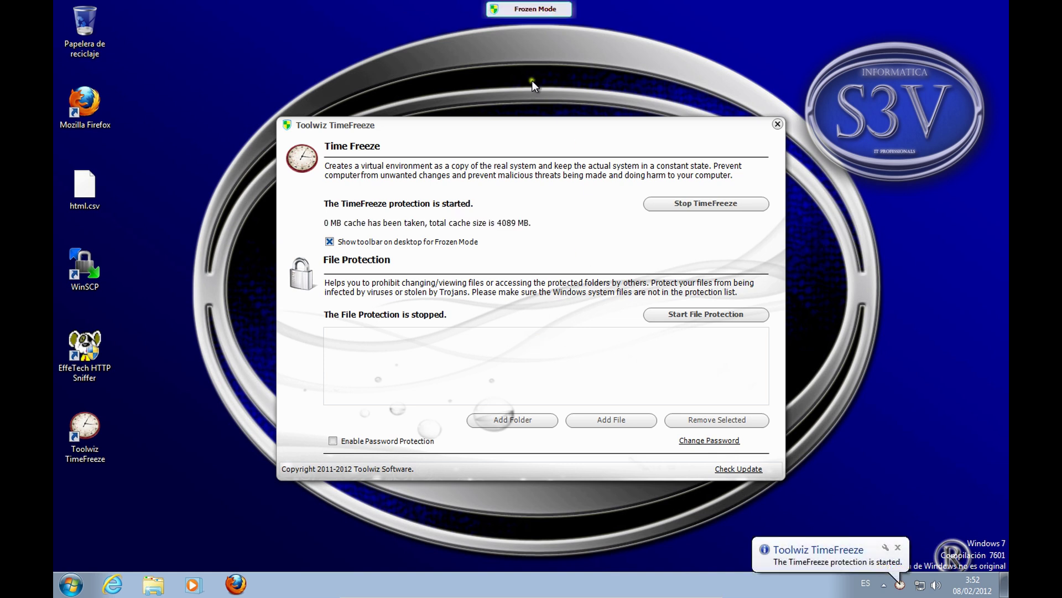
click(777, 124)
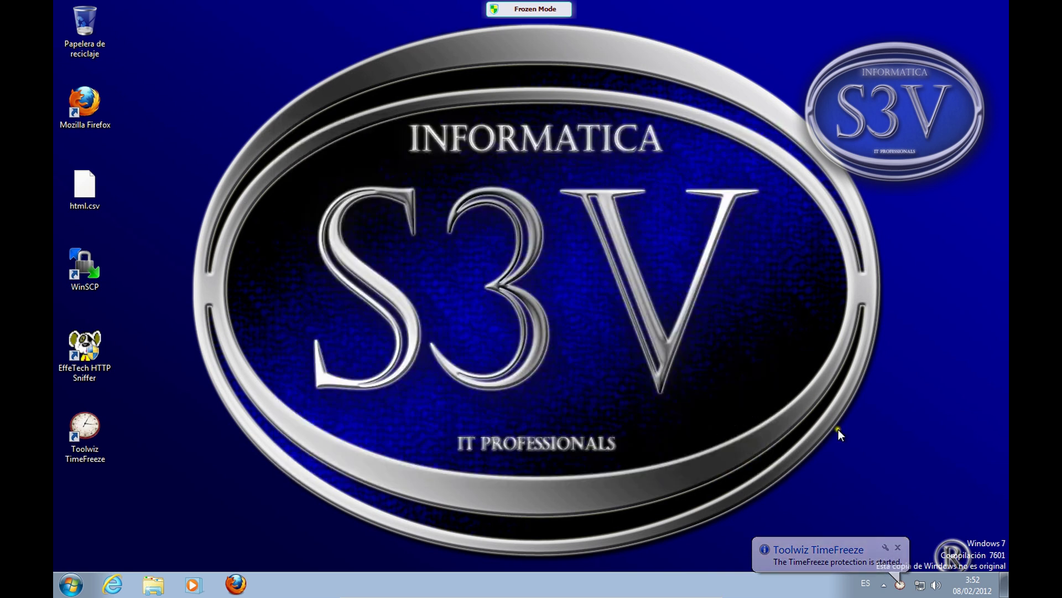
click(897, 548)
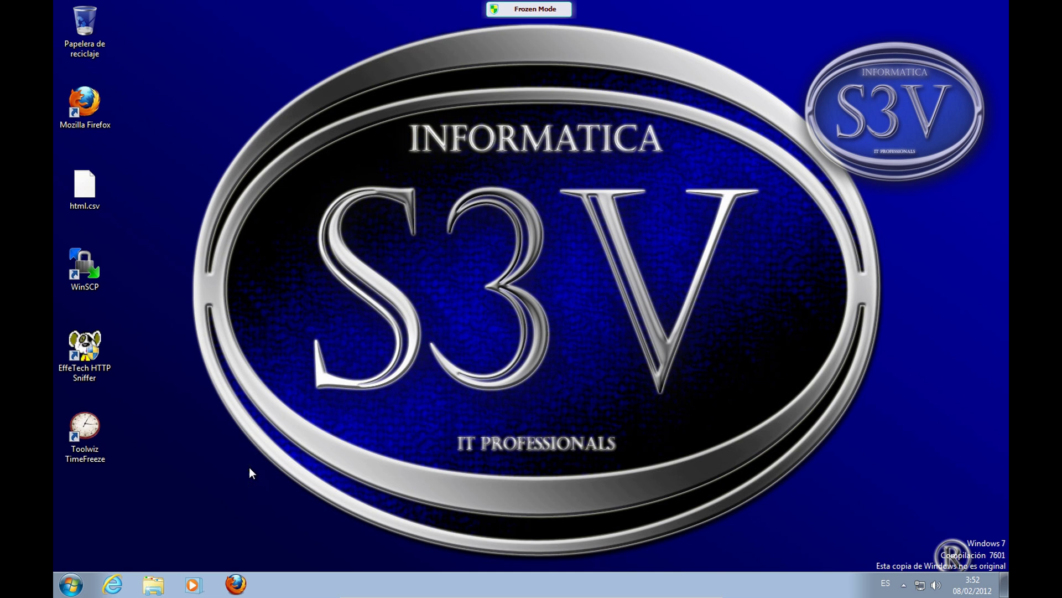
Permanently delete the WinSCP and EffeTech HTTP Sniffer shortcuts from the desktop
drag(202, 358, 74, 246)
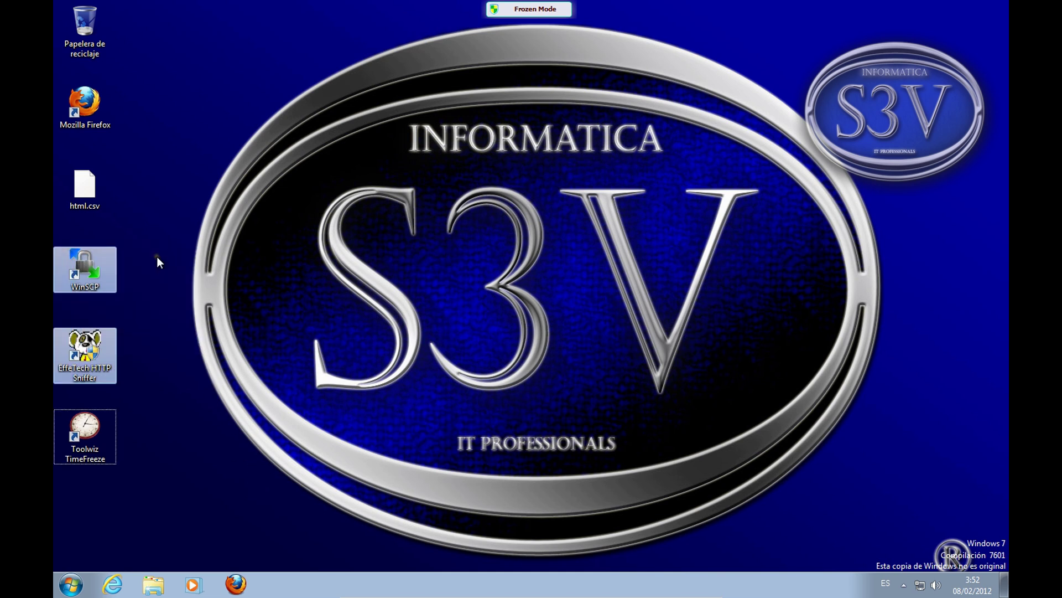
key(shift+Delete)
key(Return)
key(super)
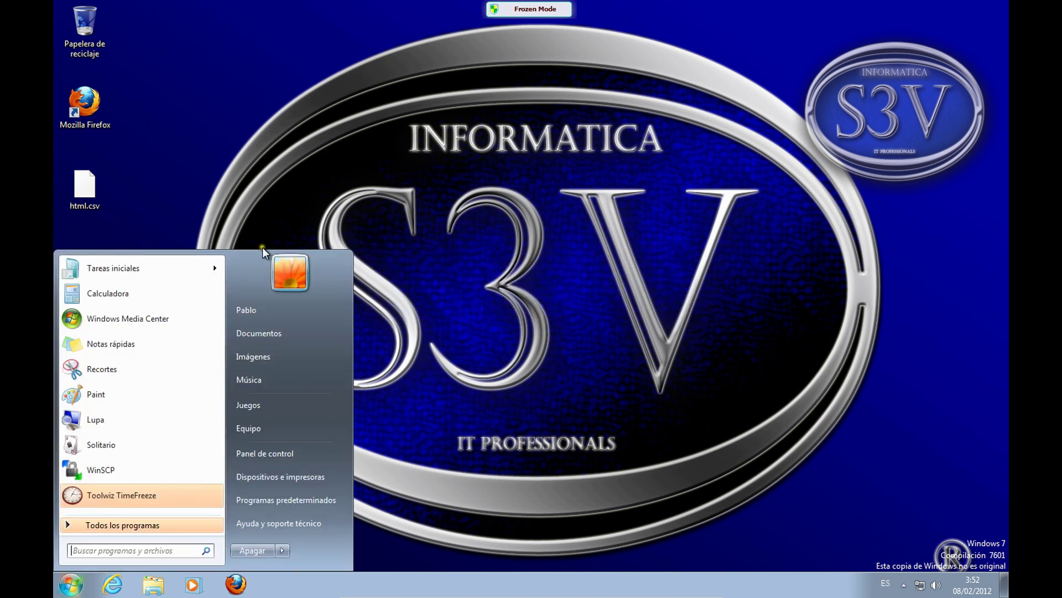
click(417, 416)
Change the screen resolution to 1152 × 864 and keep the new display configuration
right_click(420, 411)
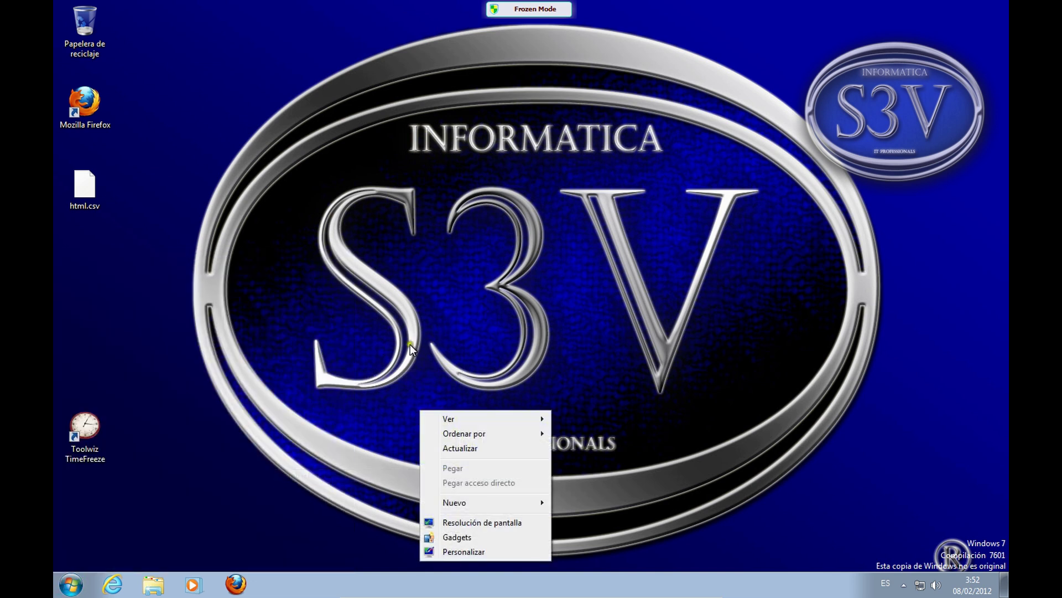
click(506, 550)
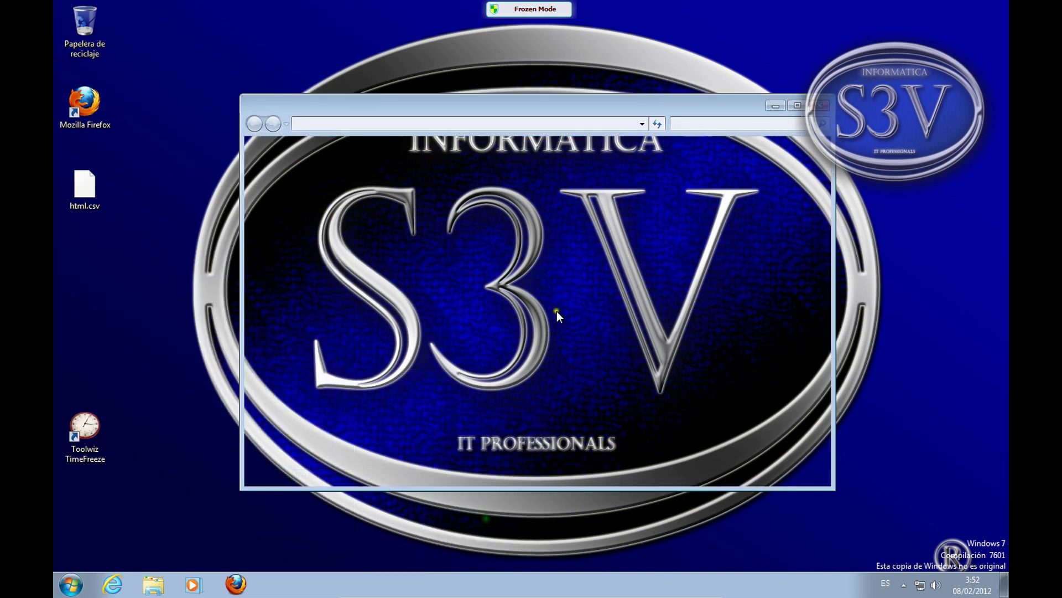
click(473, 287)
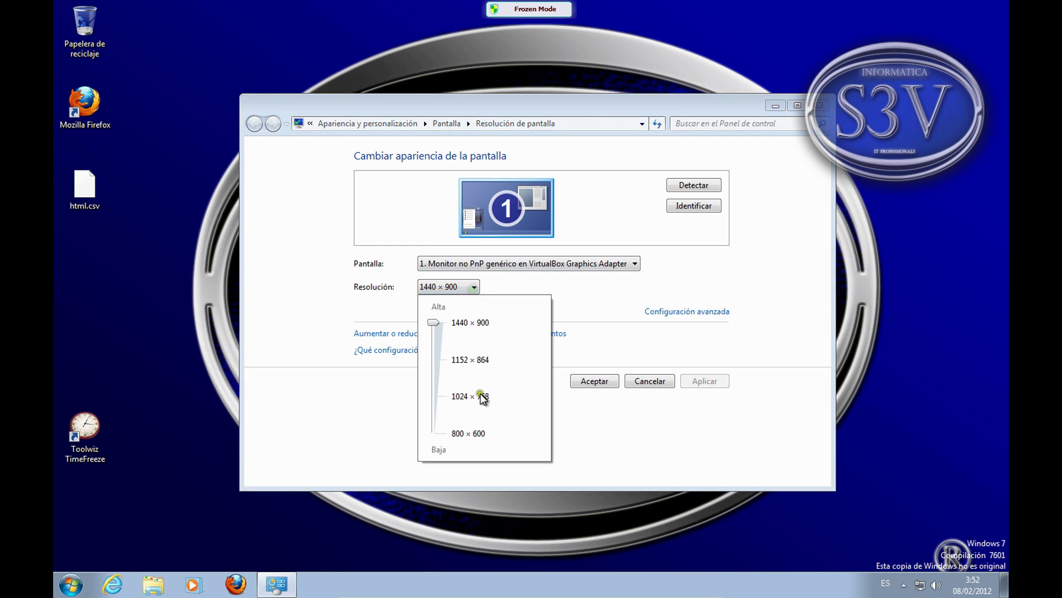
click(470, 360)
click(688, 380)
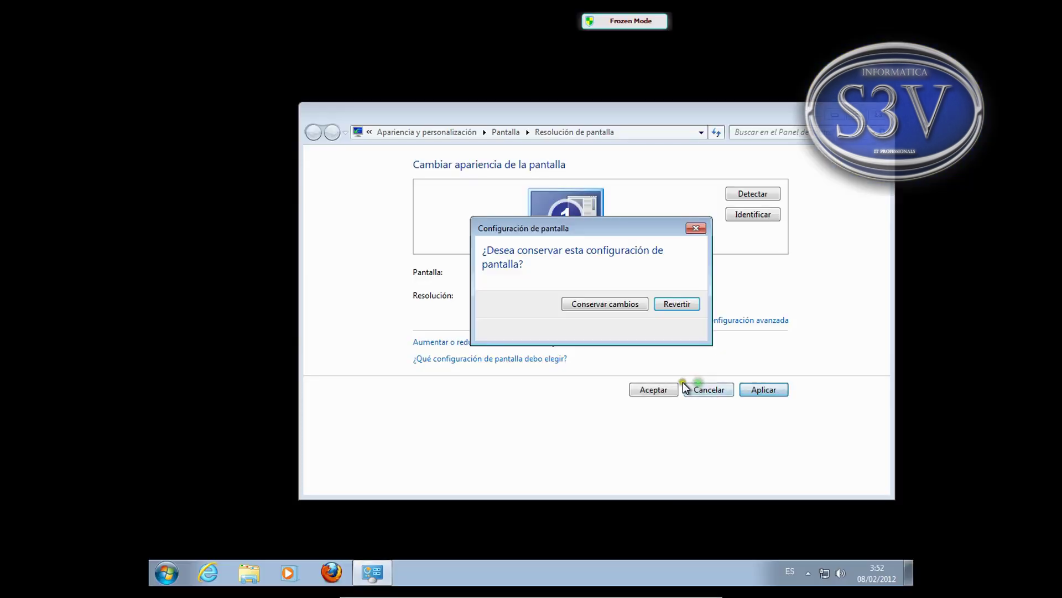
click(626, 306)
click(651, 390)
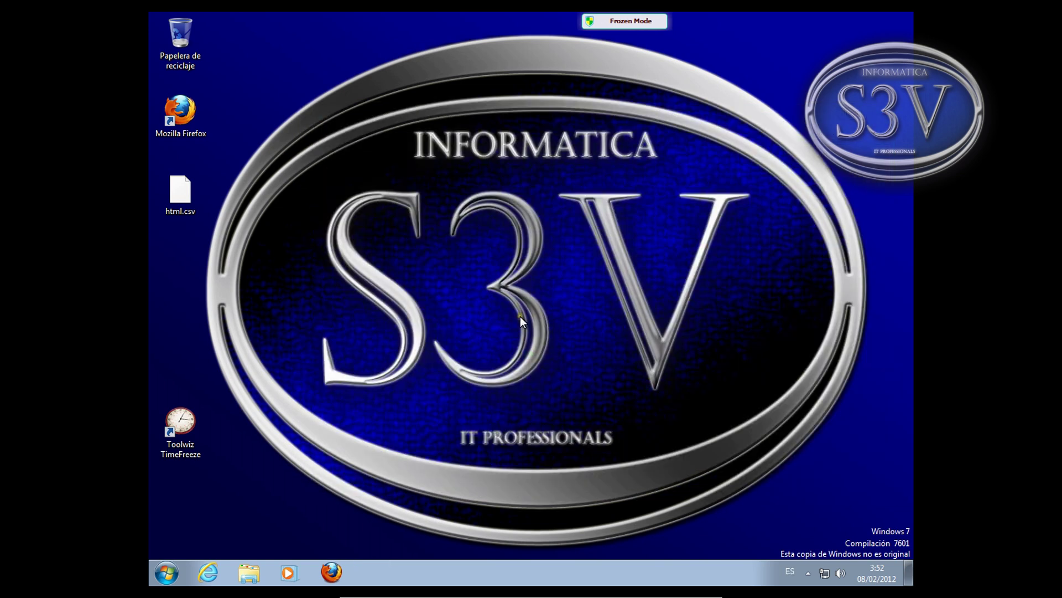
Apply the Paisajes Aero theme to the desktop and close the personalization window
right_click(454, 256)
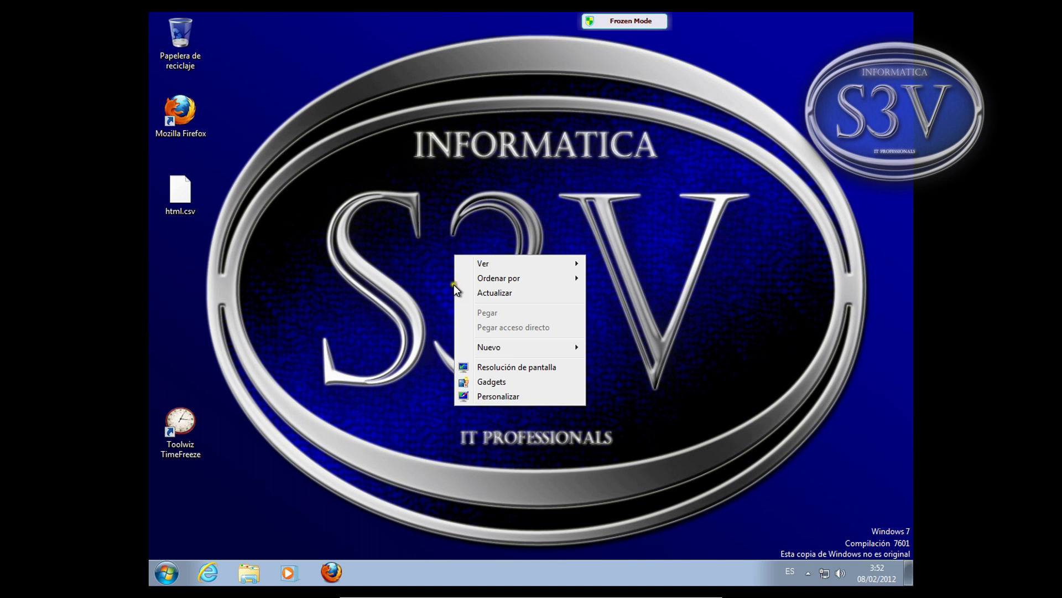
click(504, 397)
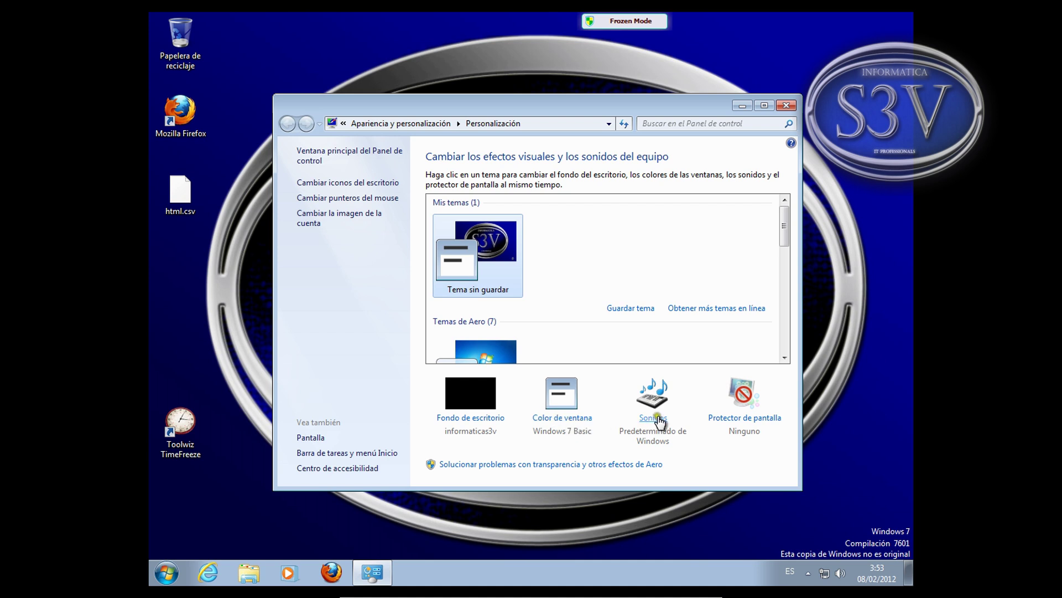
drag(785, 238, 785, 277)
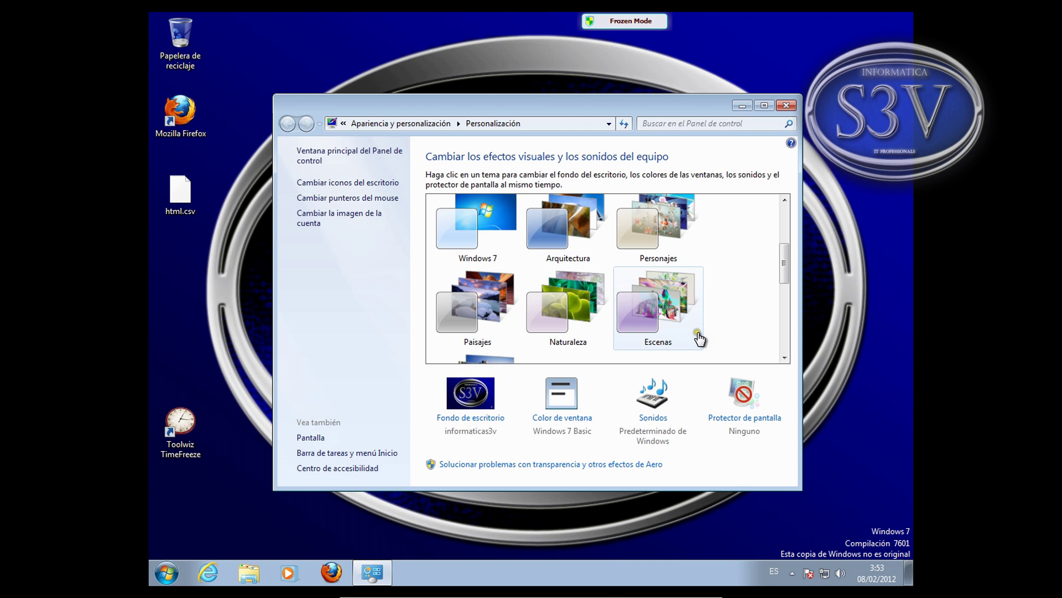
click(491, 309)
click(786, 106)
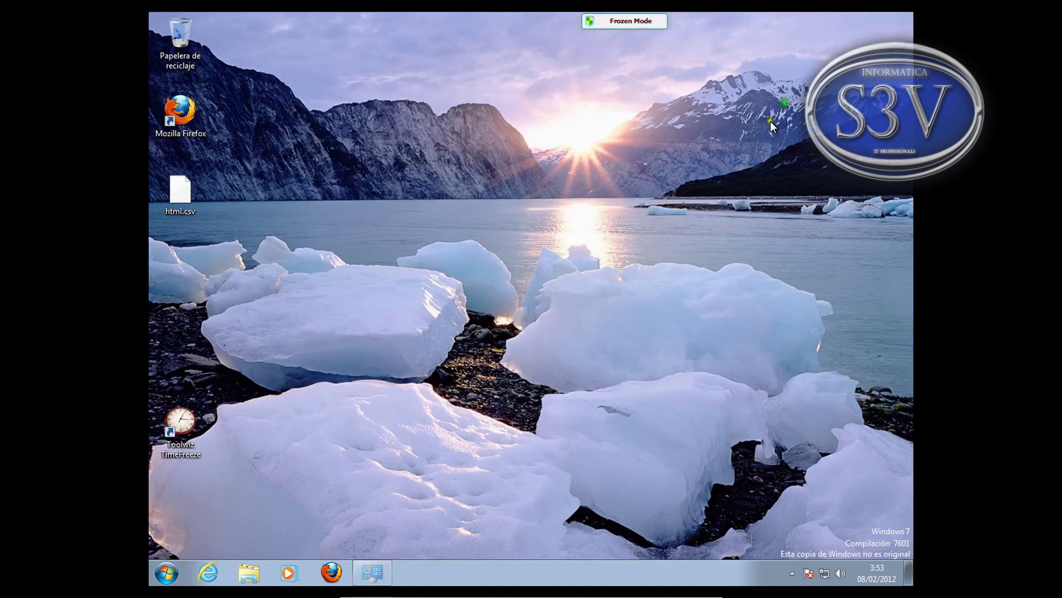
Switch to Internet Explorer and load blog.soporteti.net/
click(167, 572)
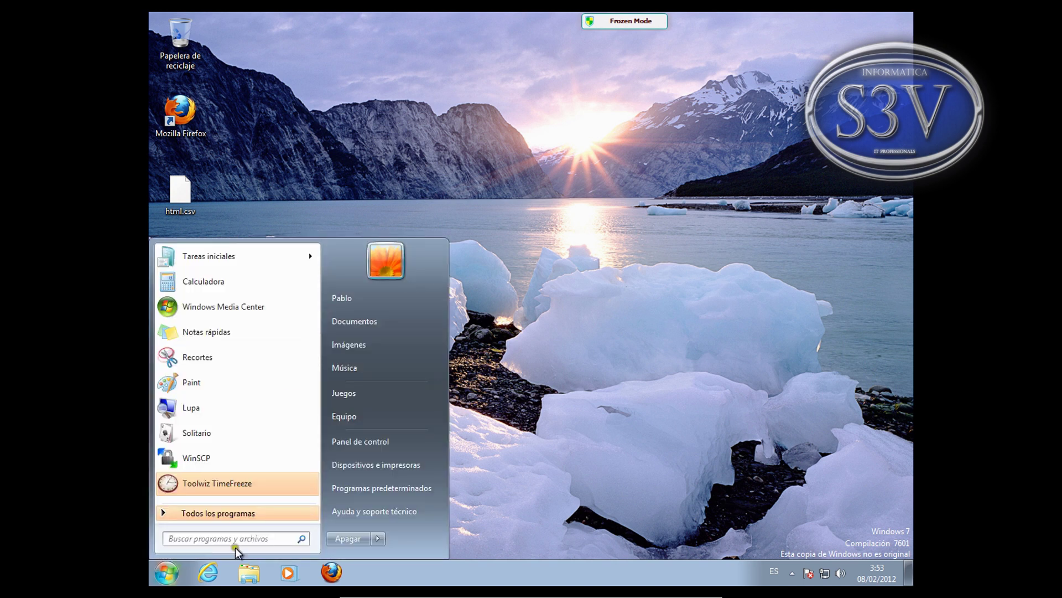
click(208, 572)
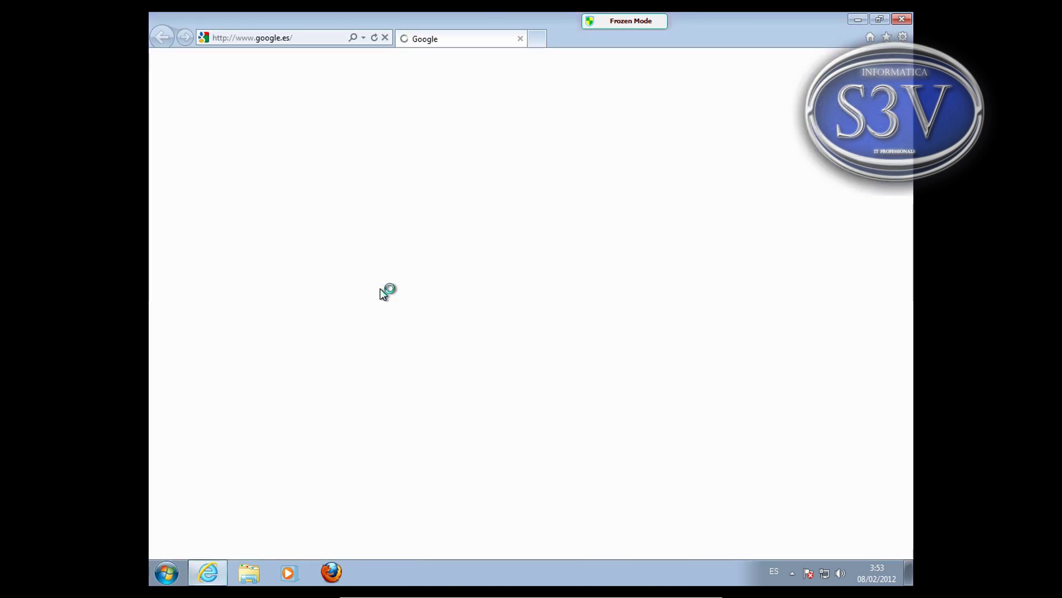
click(314, 41)
text(blog.soporteti)
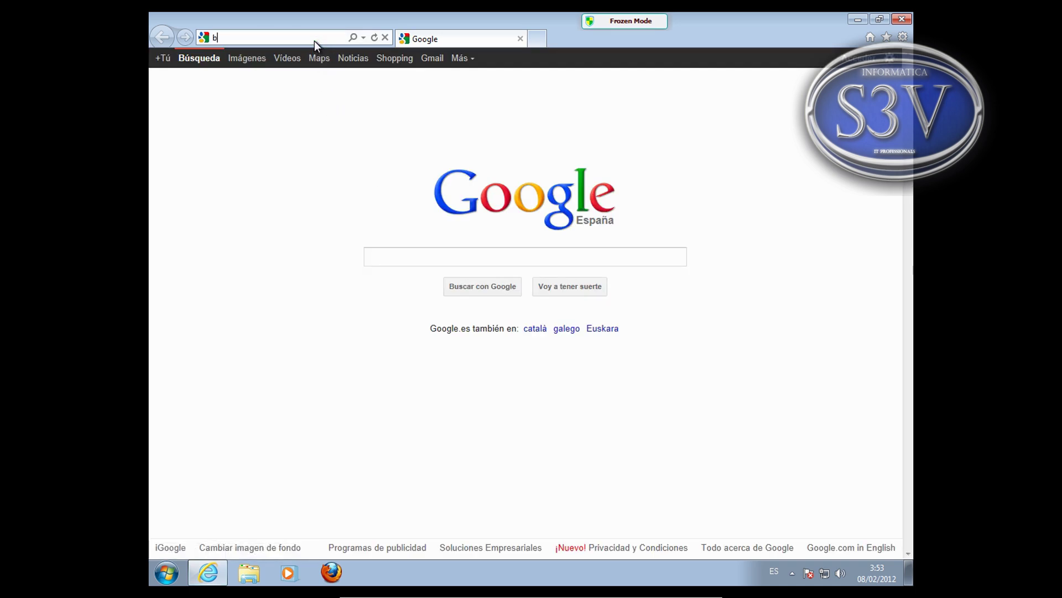
text(.net/)
key(Return)
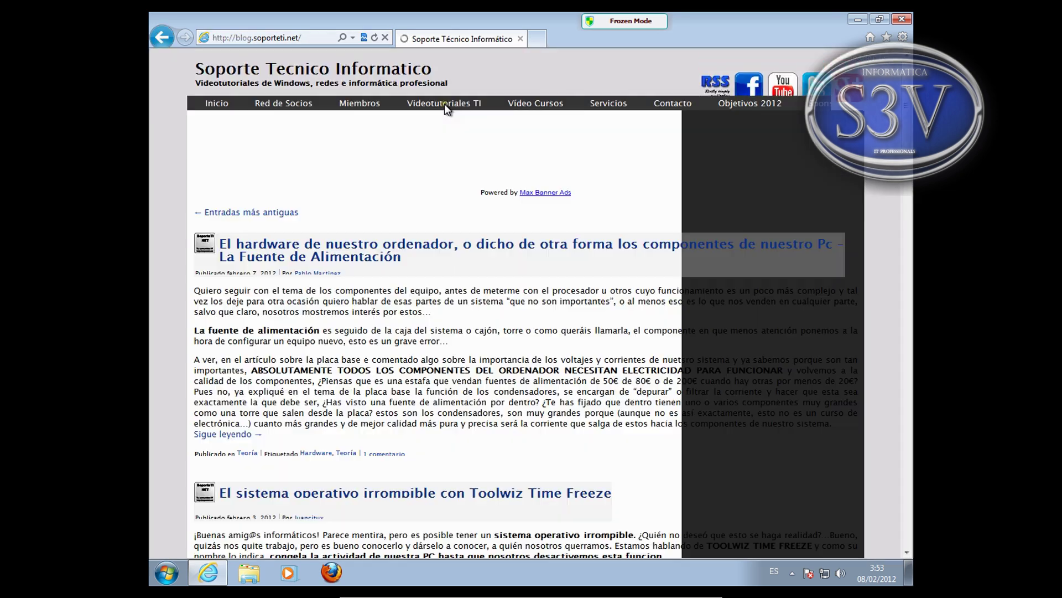
Open the blog's Videotutoriales TI page and toggle the browser's Compatibility View for it
mouse_move(444, 104)
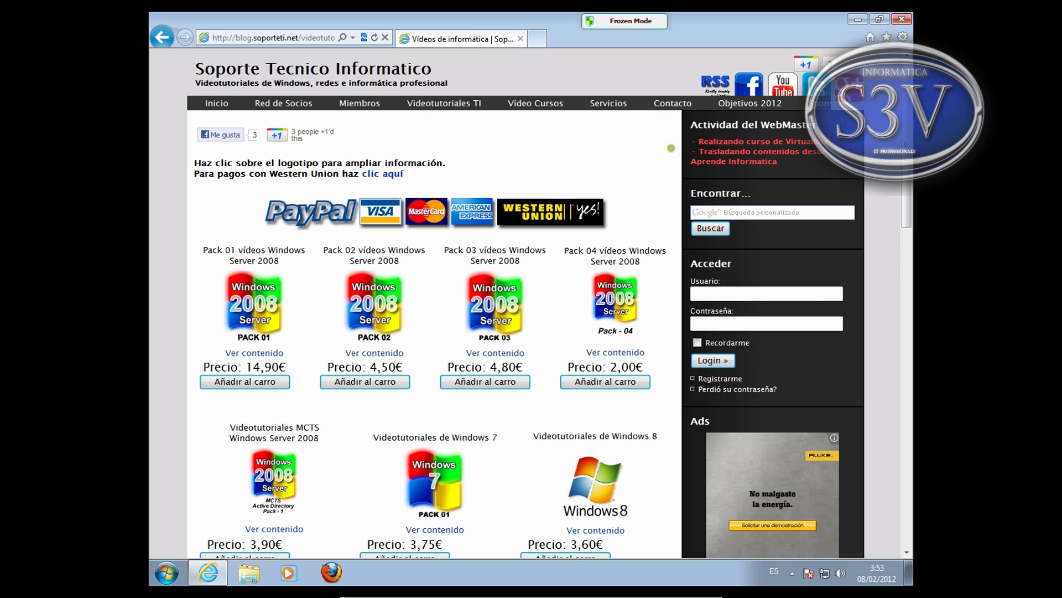
click(363, 39)
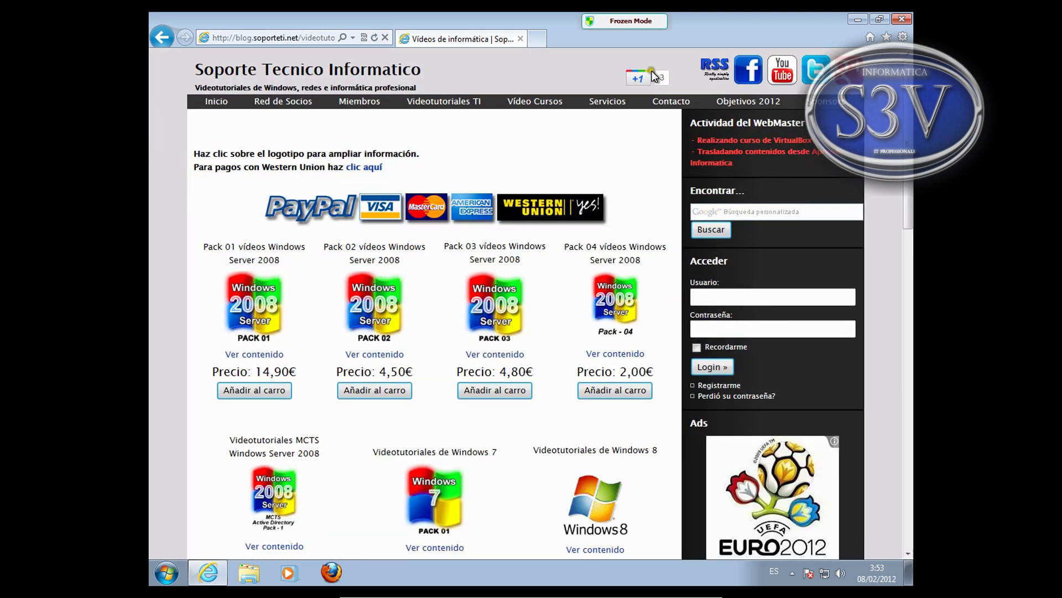
Set the open Videotutoriales TI page as the browser's home page in Internet Options and close the browser
click(900, 44)
click(792, 181)
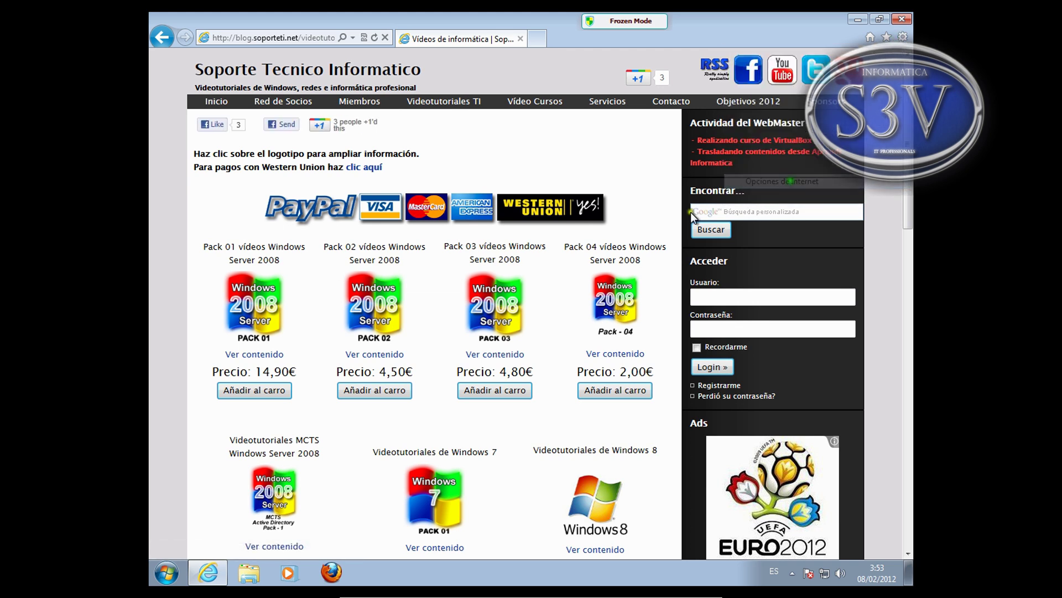
click(219, 158)
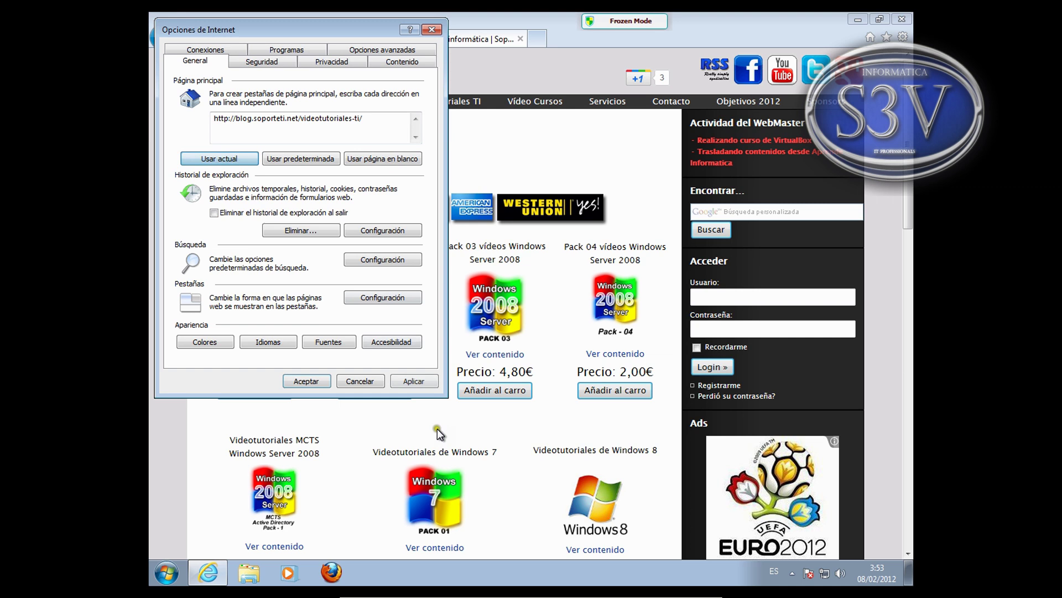
click(315, 381)
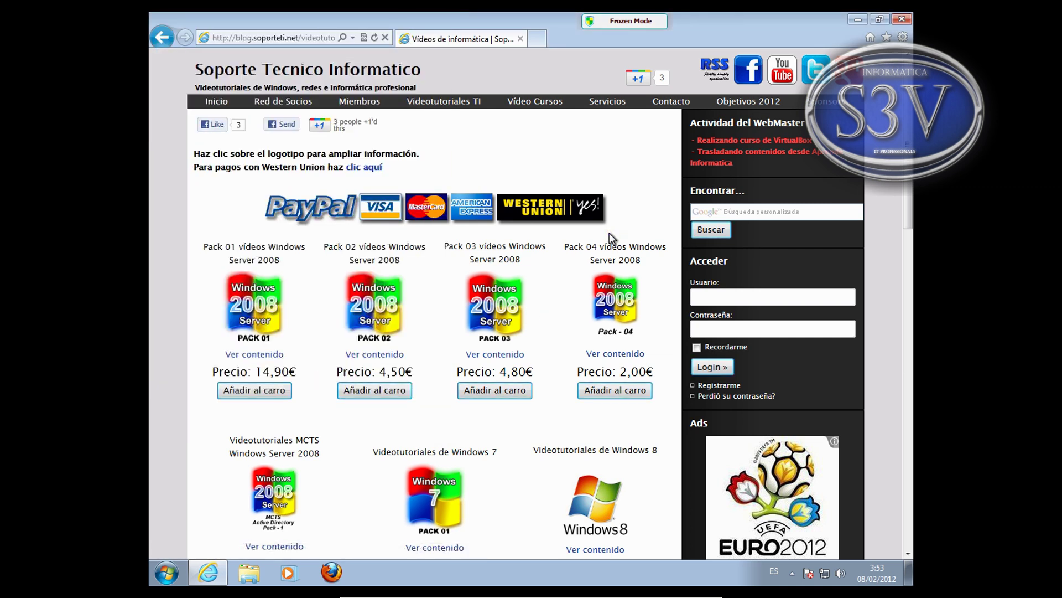
click(902, 19)
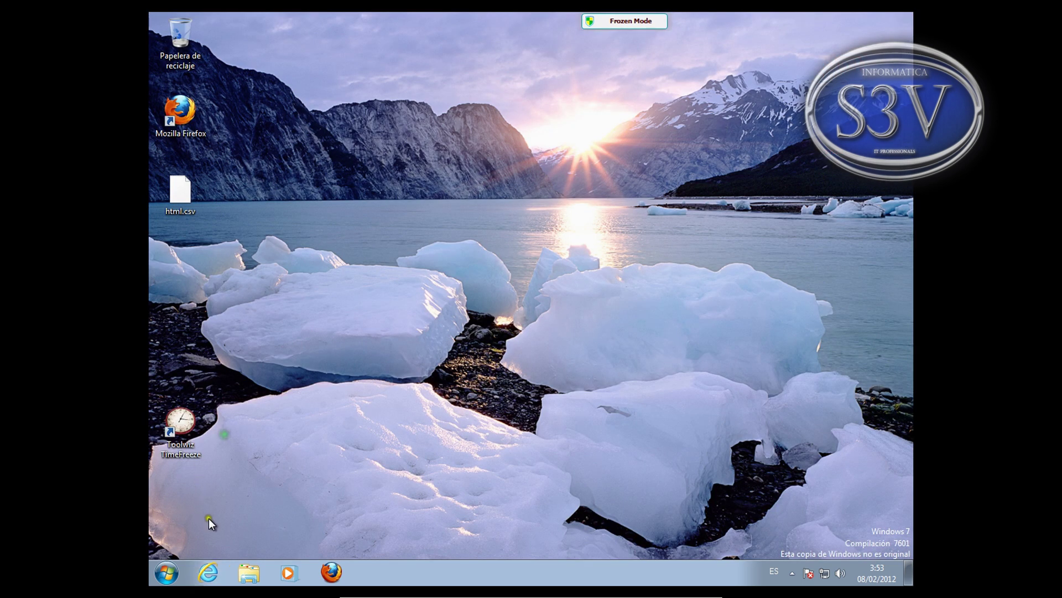
Look through the Control Panel's Hardware y sonido category and close the Control Panel
click(166, 572)
click(349, 443)
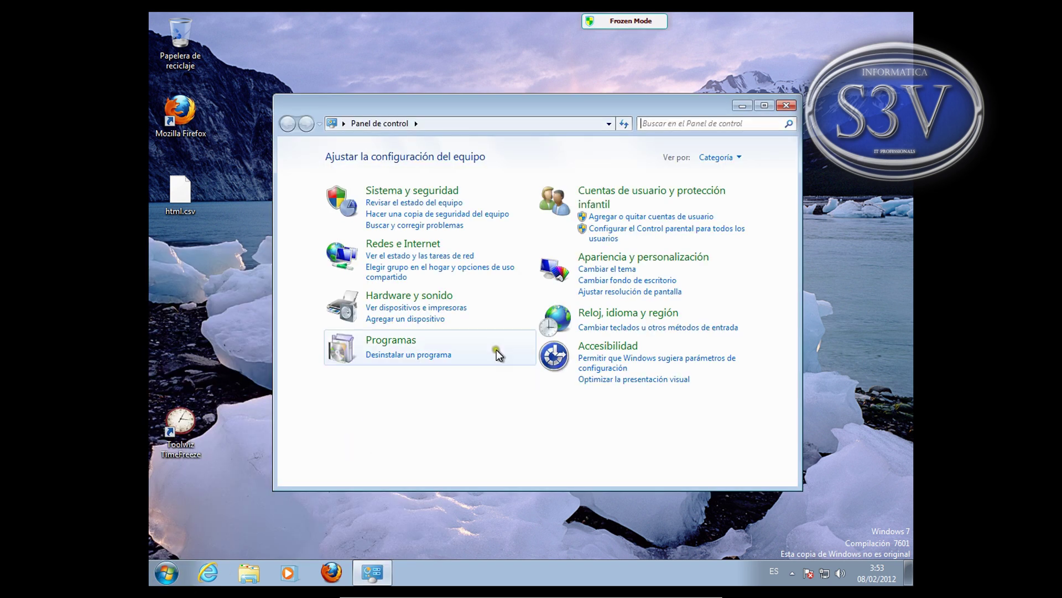
click(429, 296)
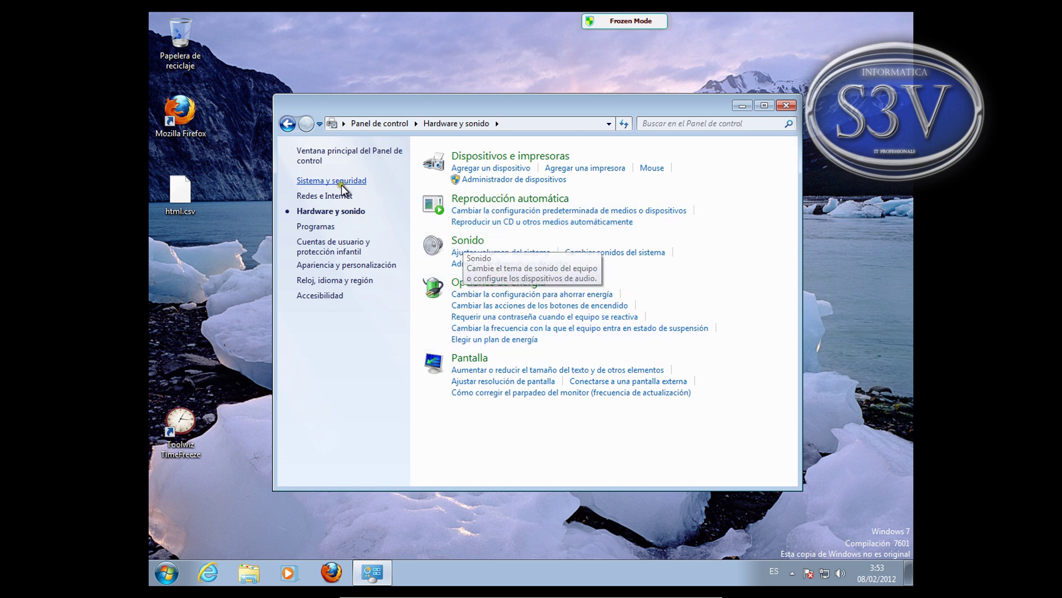
click(393, 124)
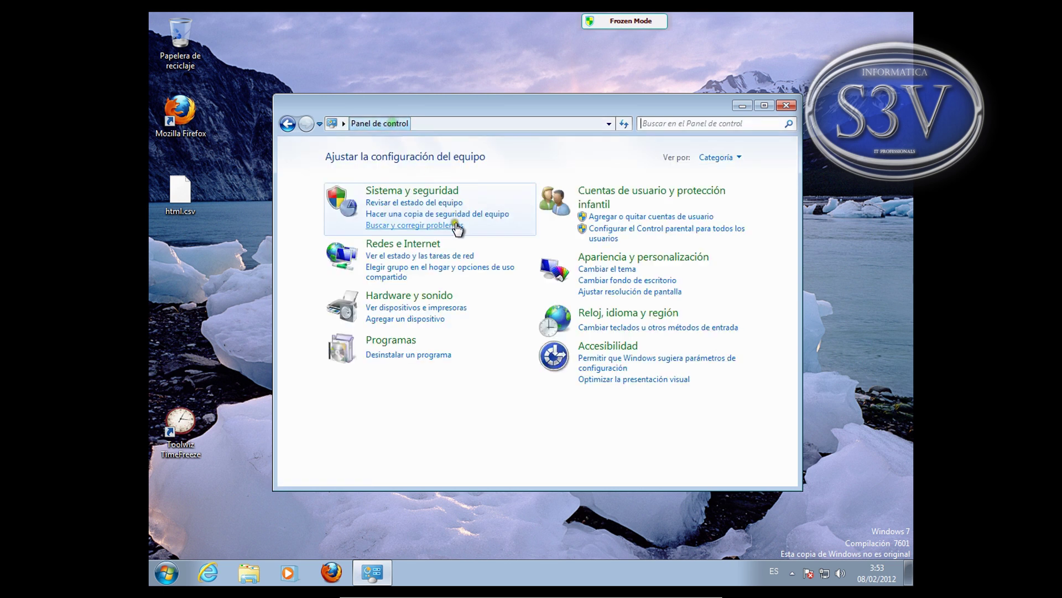
click(786, 105)
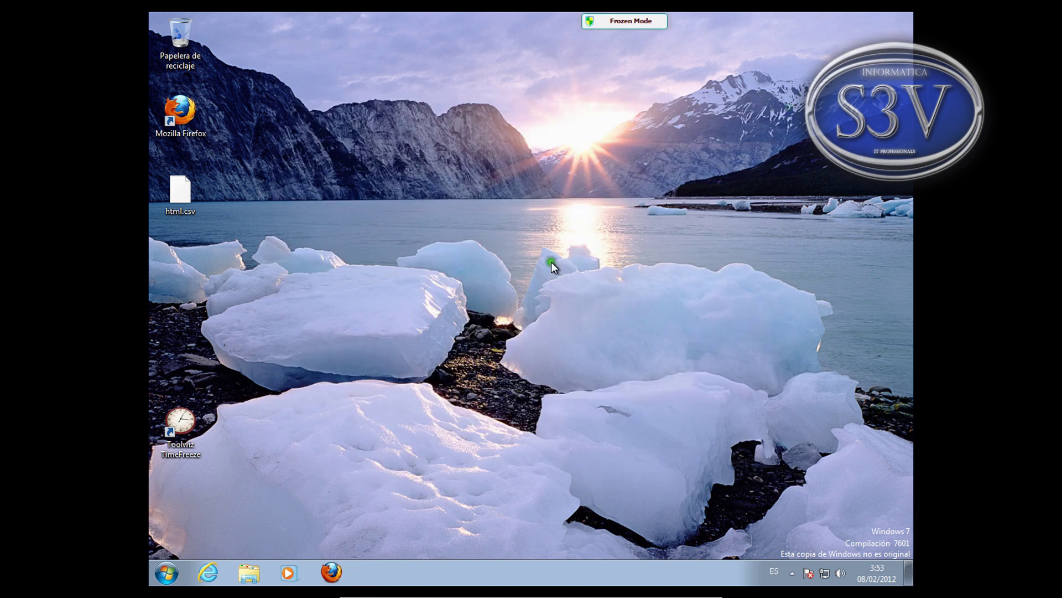
Open the Device Manager from the system information window and close that window behind it
key(super+Pause)
click(346, 184)
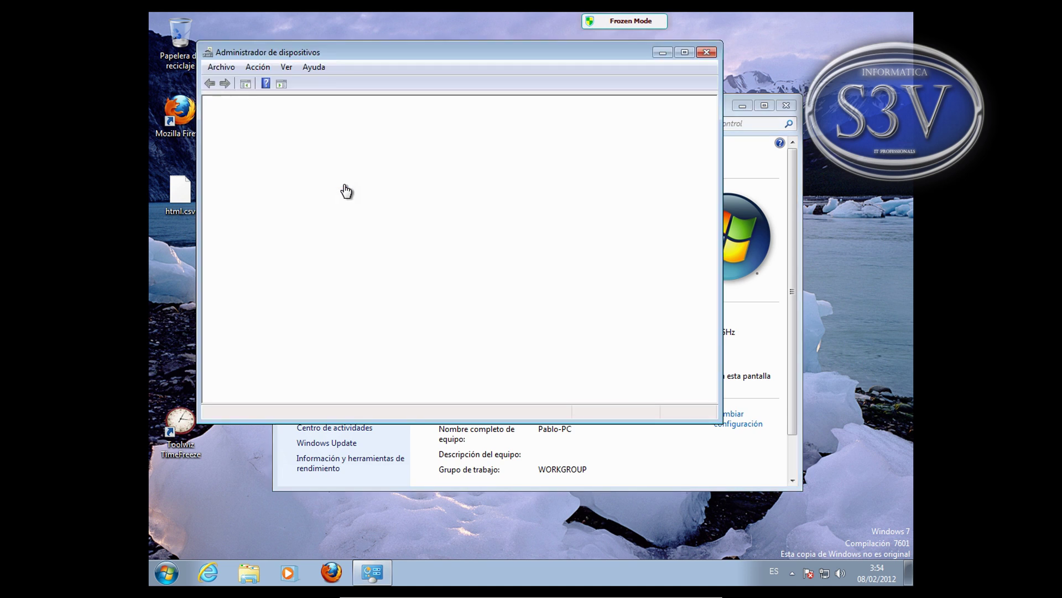
click(787, 105)
drag(452, 51, 513, 97)
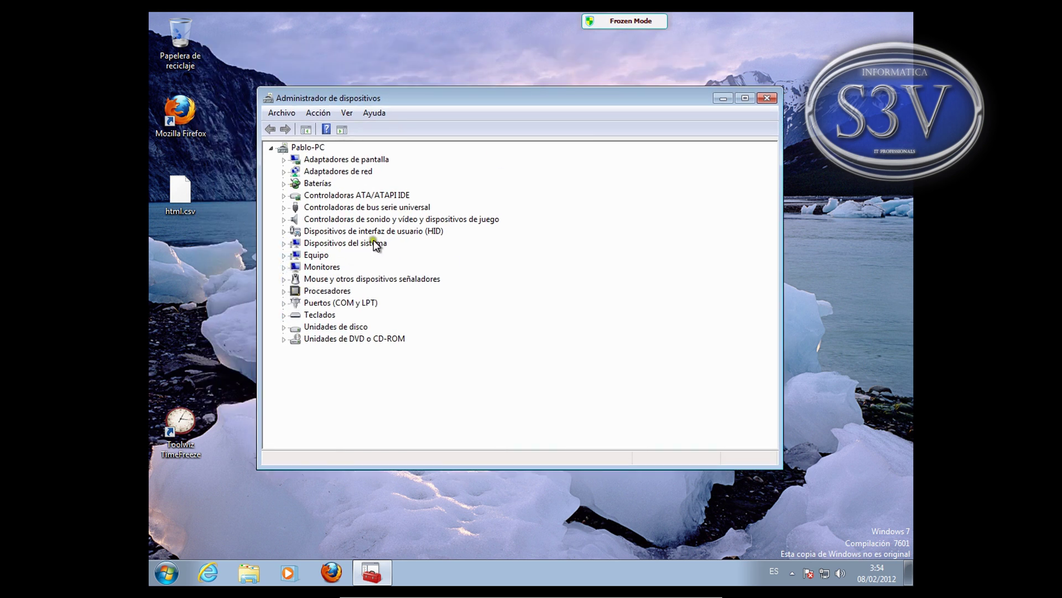
Disable the Dispositivo de High Definition Audio under the sound controllers and close the Device Manager
click(284, 220)
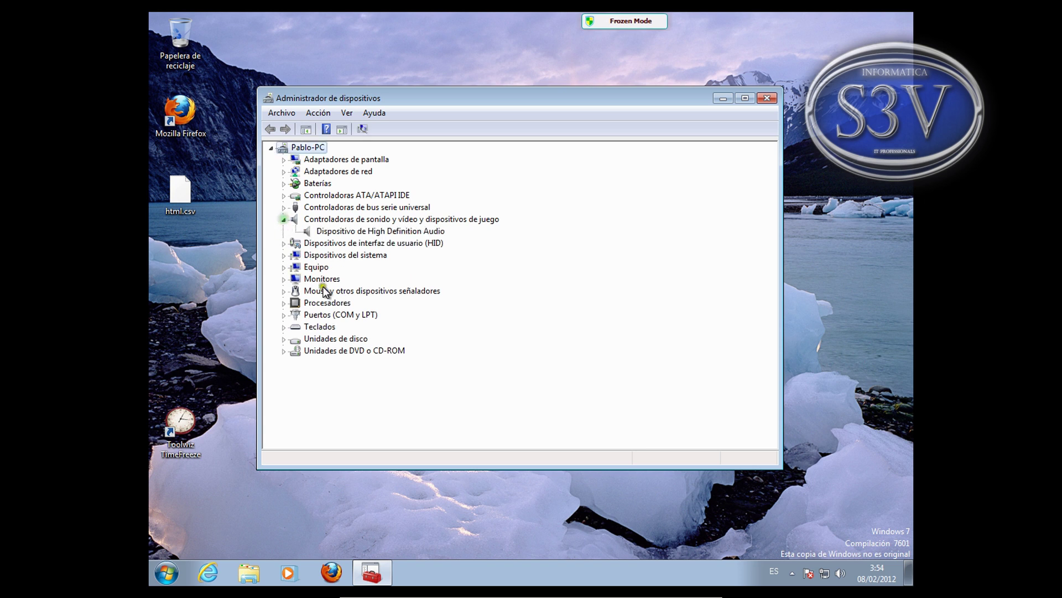
right_click(356, 232)
click(410, 257)
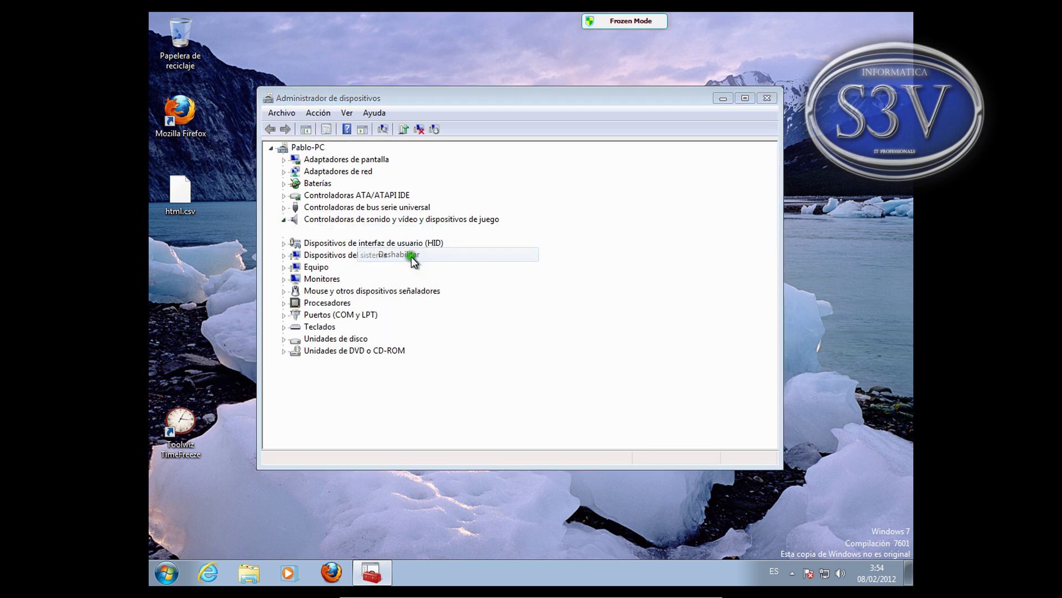
click(551, 305)
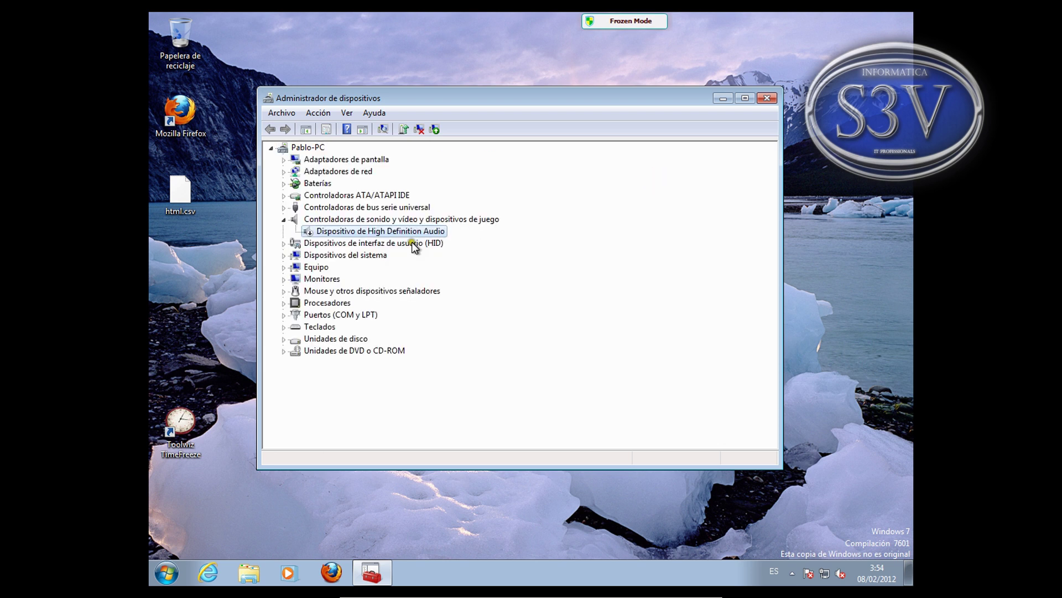
click(767, 98)
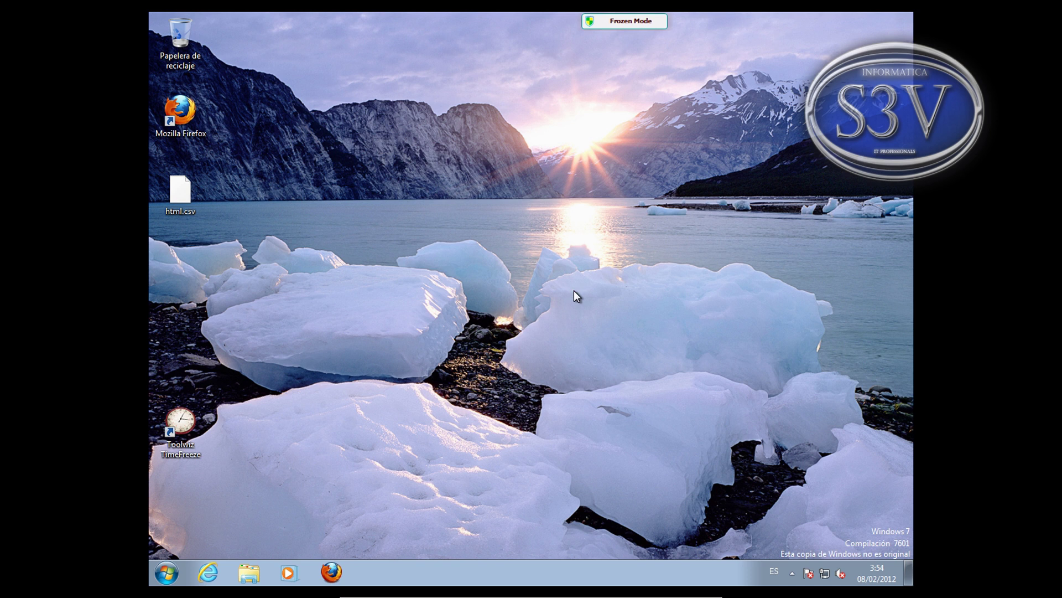
Stop TimeFreeze with the option to turn off the protection and drop all the changes, restarting the system
click(617, 21)
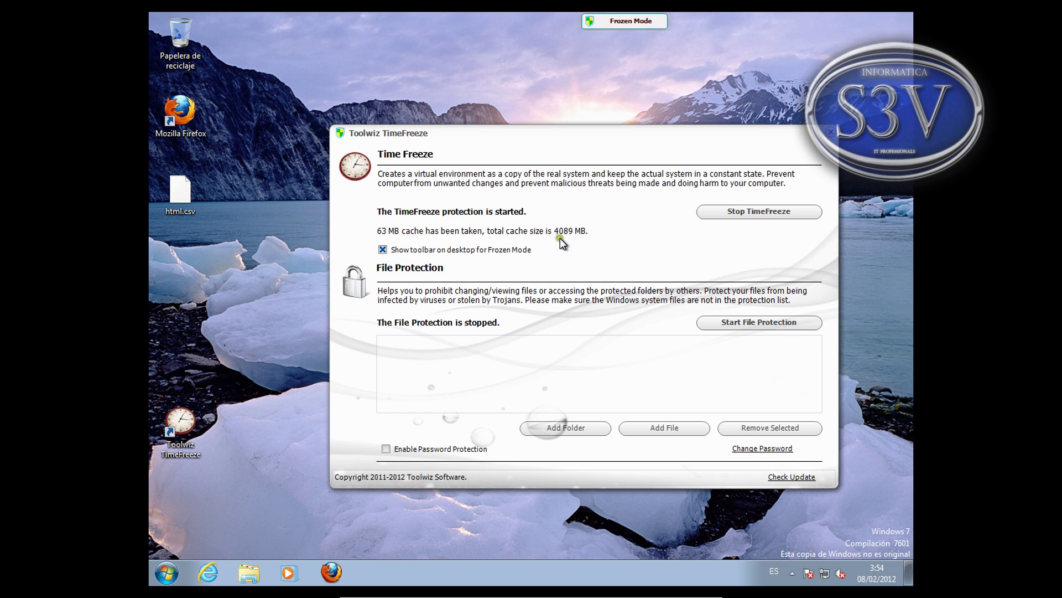
click(775, 211)
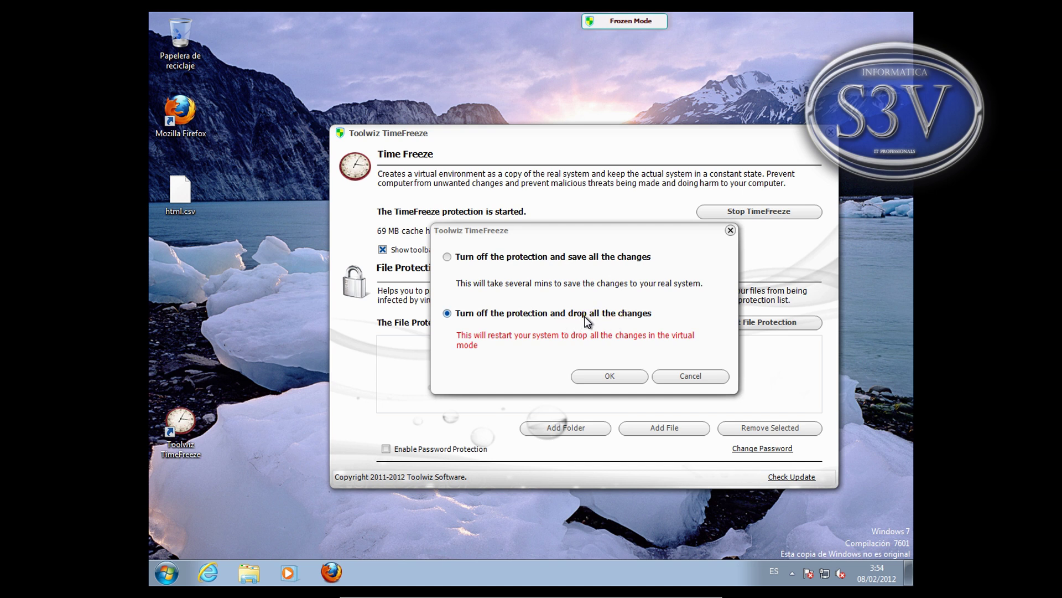
click(500, 259)
click(526, 315)
click(628, 382)
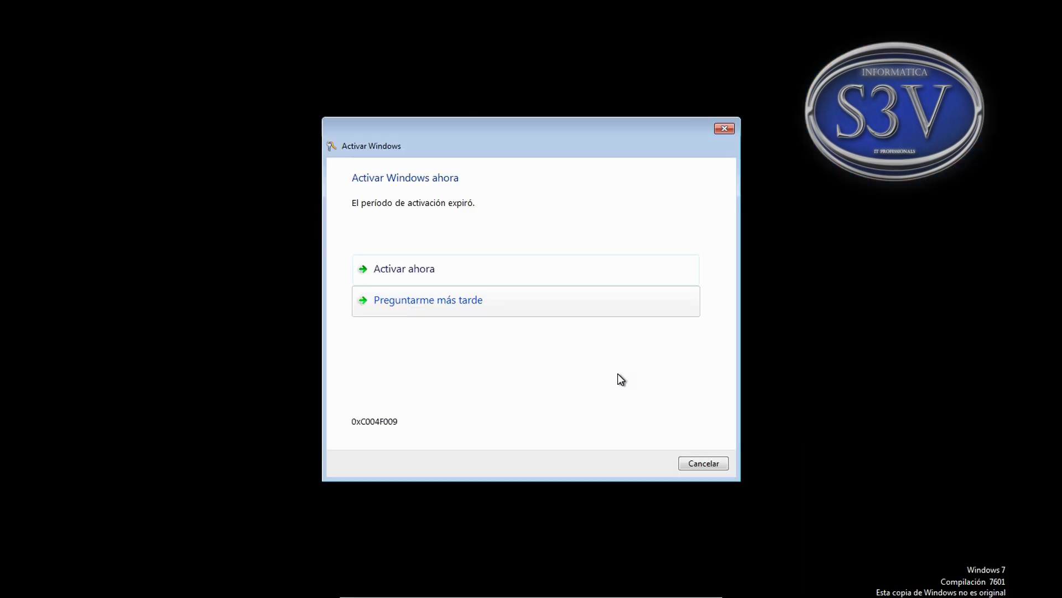
Dismiss the Windows activation and Microsoft Security Essentials notices and check the WinSCP and EffeTech HTTP Sniffer desktop icons
click(689, 462)
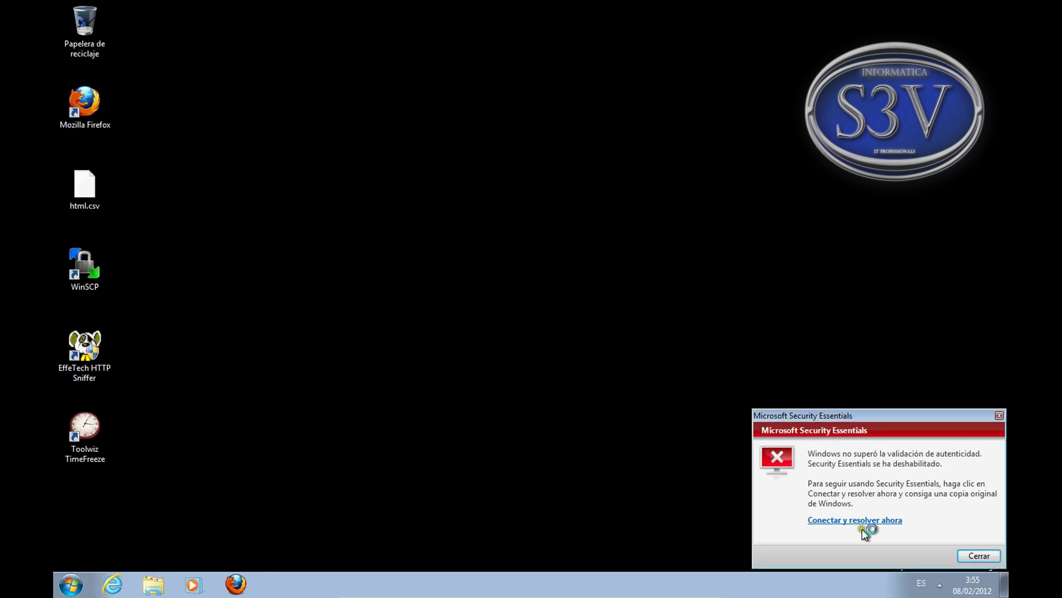
click(969, 555)
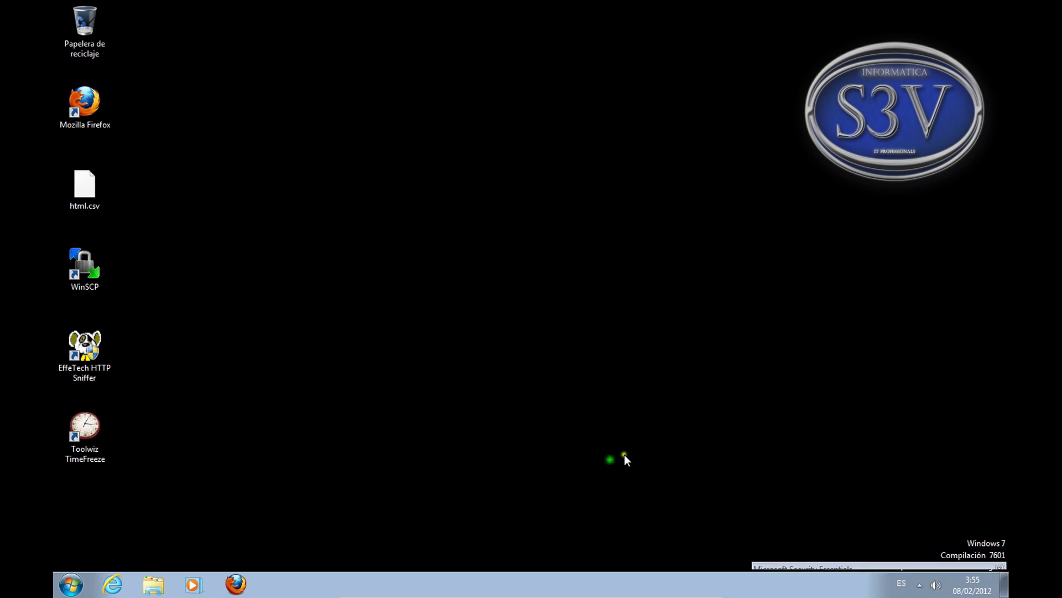
drag(202, 372, 111, 277)
click(273, 307)
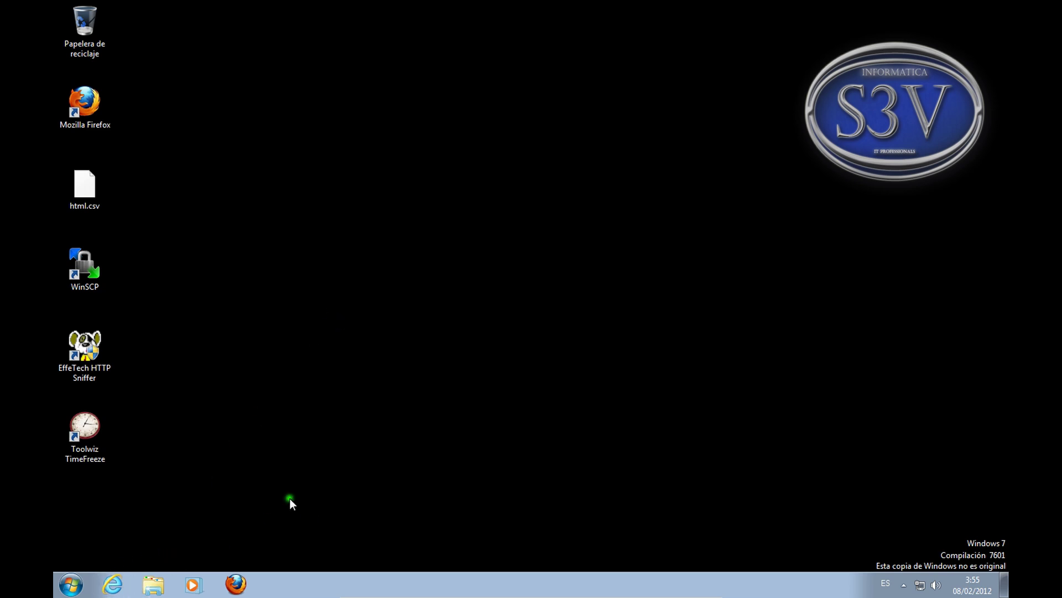
Check the state of the Dispositivo de High Definition Audio in the Device Manager and close it
key(super+Pause)
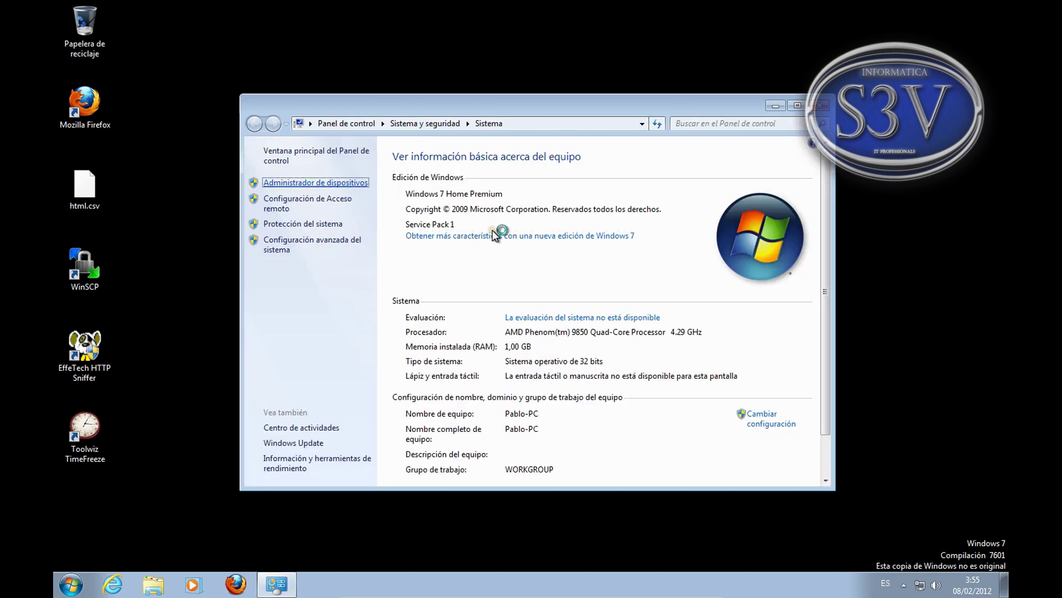
key(Return)
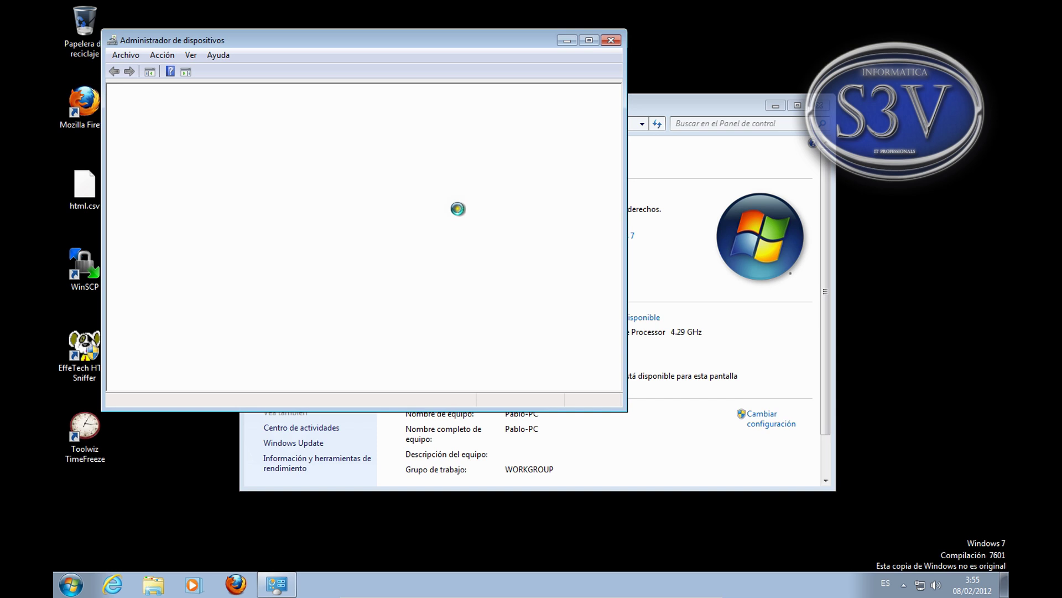
click(824, 106)
click(590, 42)
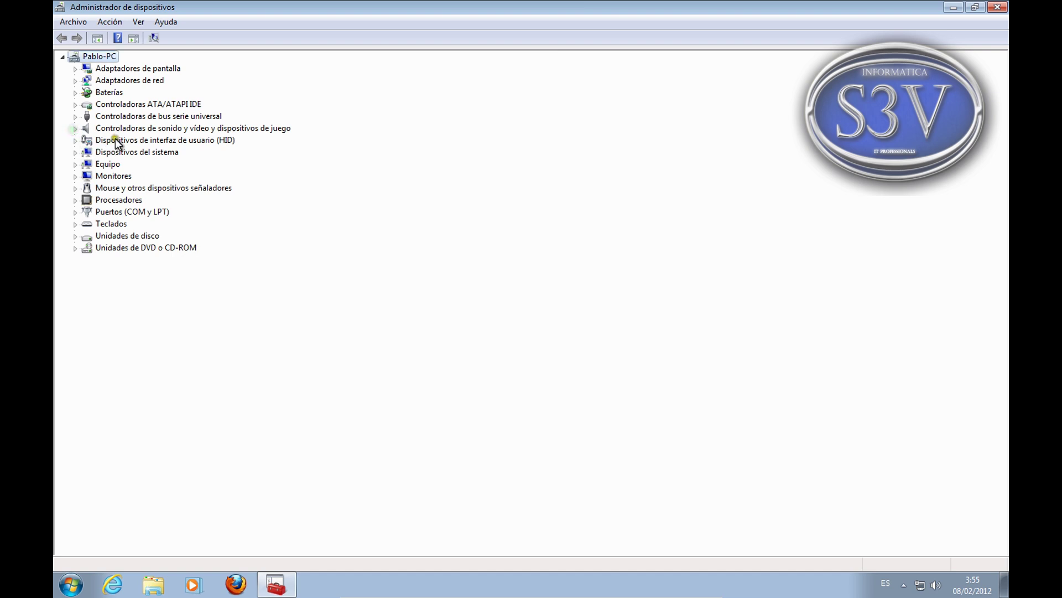
click(74, 128)
click(128, 144)
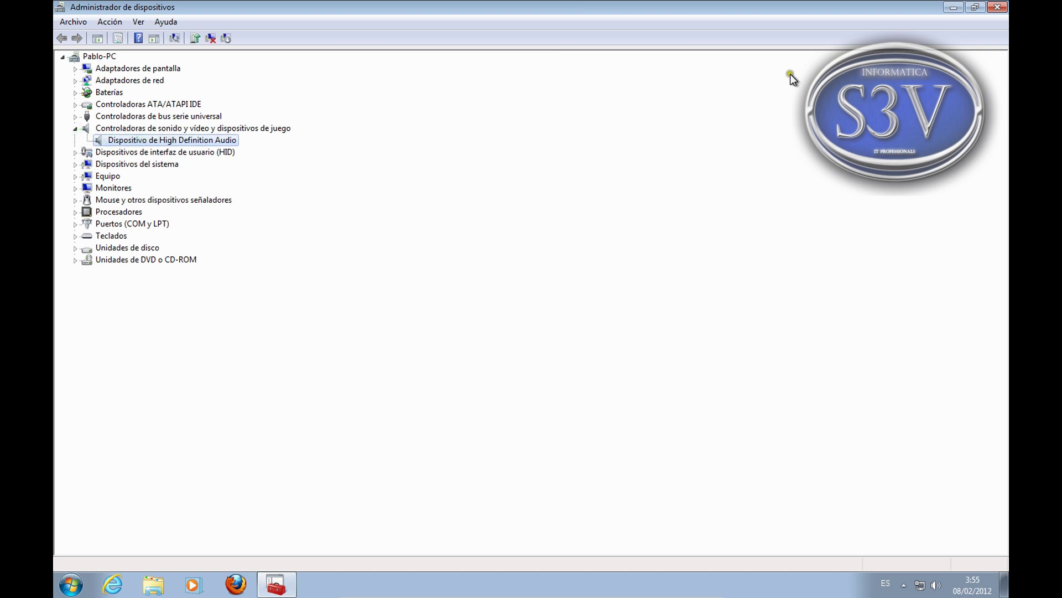
click(998, 7)
Start Internet Explorer, load blog.soporteti.net and toggle Compatibility View for the blog
click(113, 584)
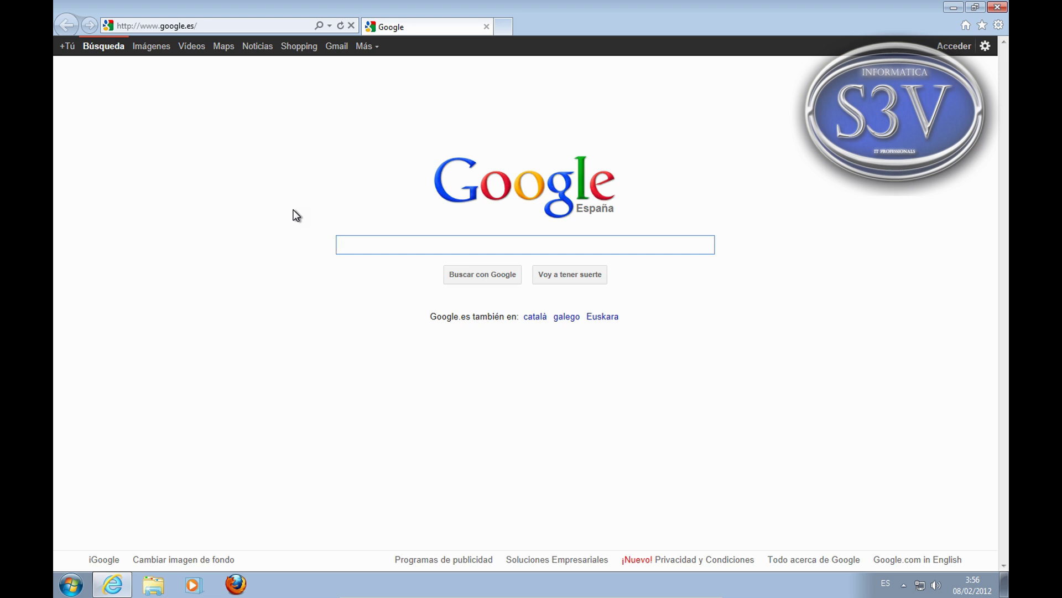
click(746, 150)
click(247, 23)
text(blog.so)
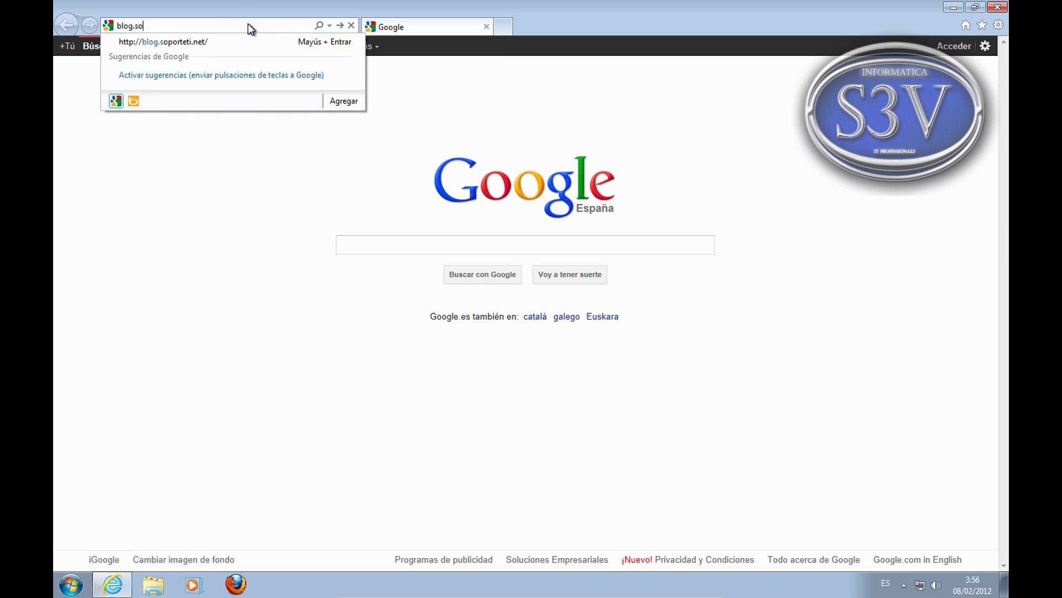
text(porteti.net)
key(Return)
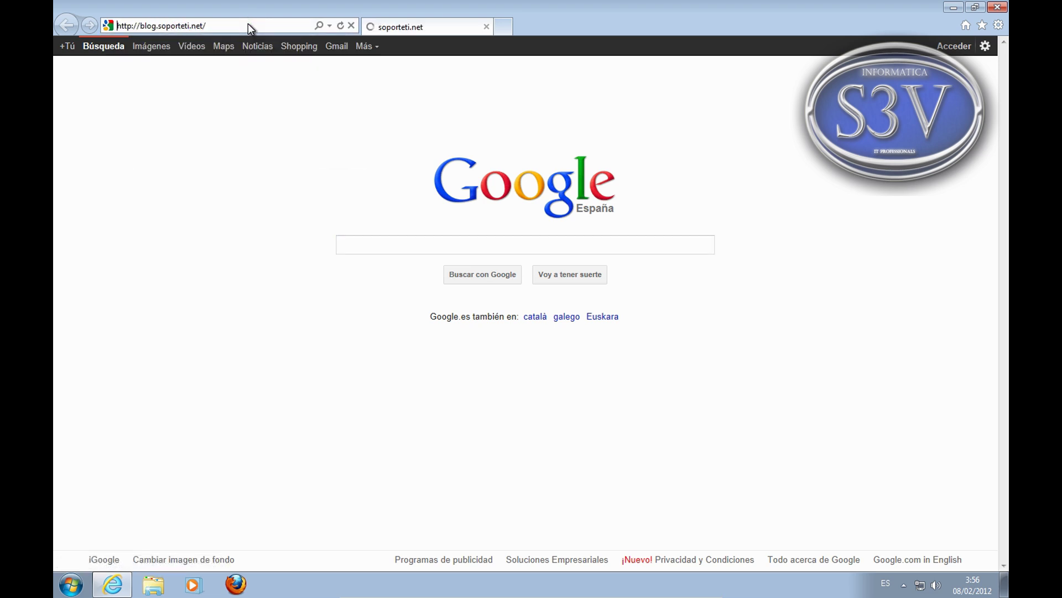
click(364, 148)
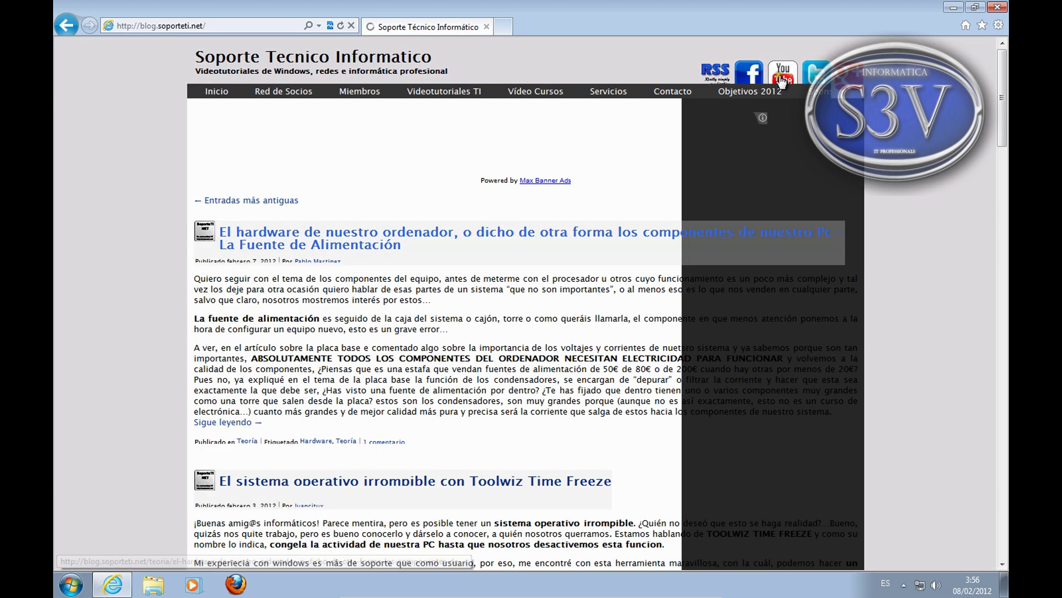
click(331, 24)
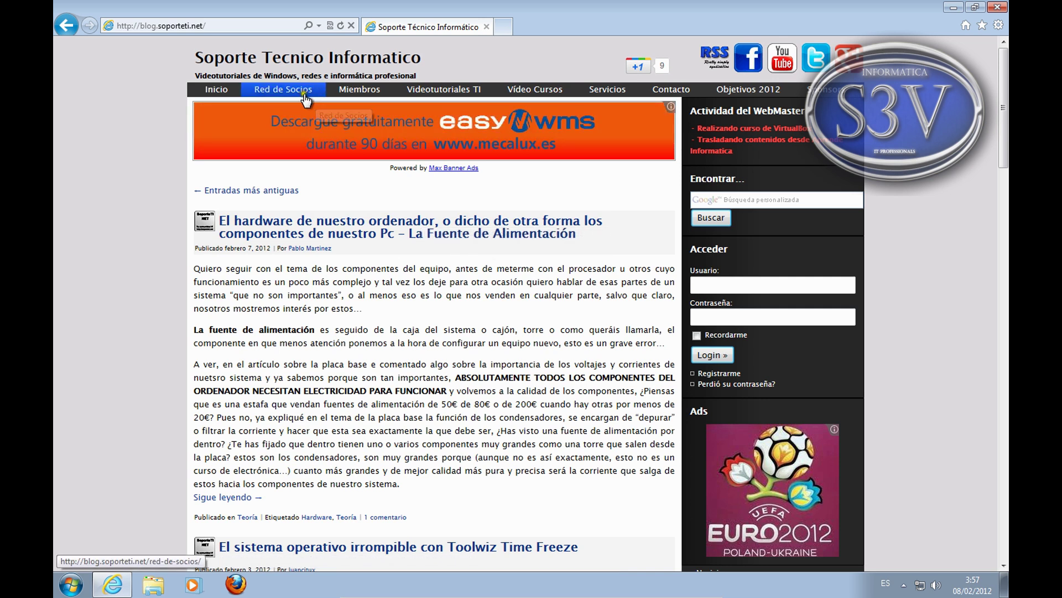
Review the offers and comments on the blog's Servicios page and return to the Inicio page
mouse_move(353, 97)
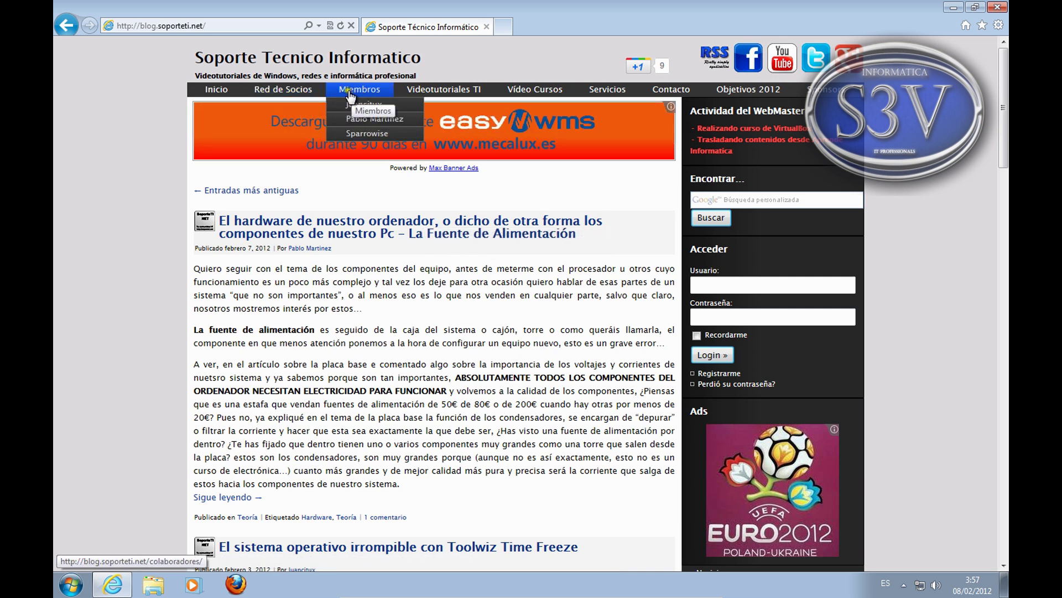
mouse_move(449, 94)
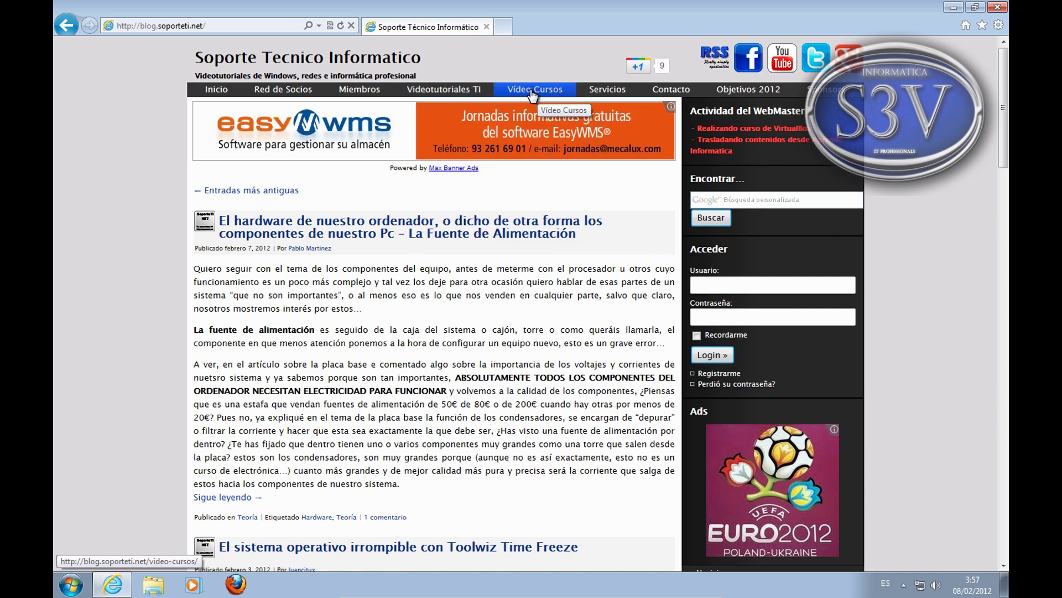
click(597, 92)
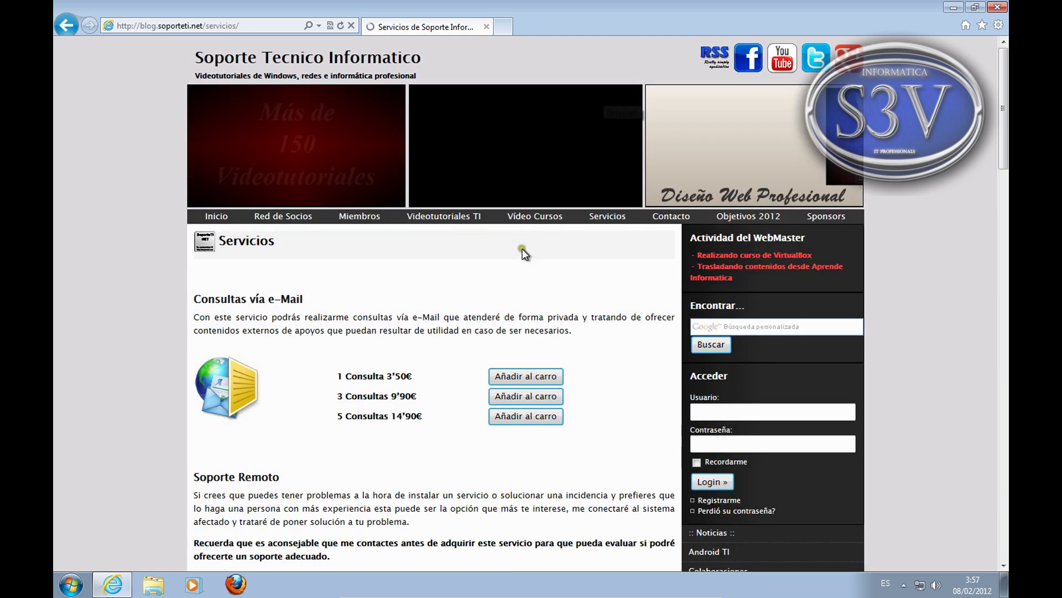
scroll(499, 263, down, 1)
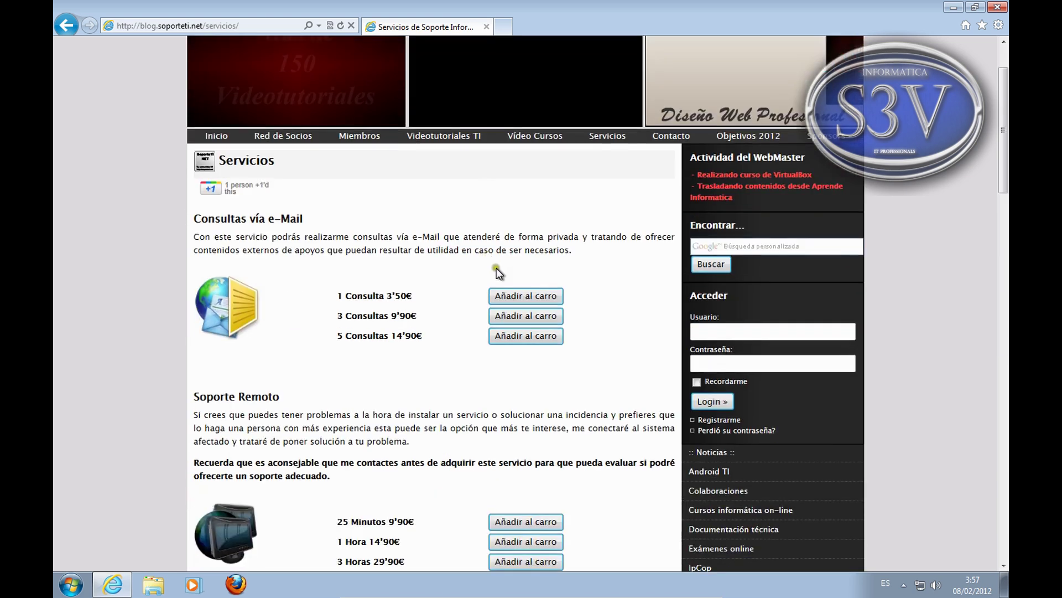
scroll(496, 268, down, 7)
scroll(449, 239, up, 5)
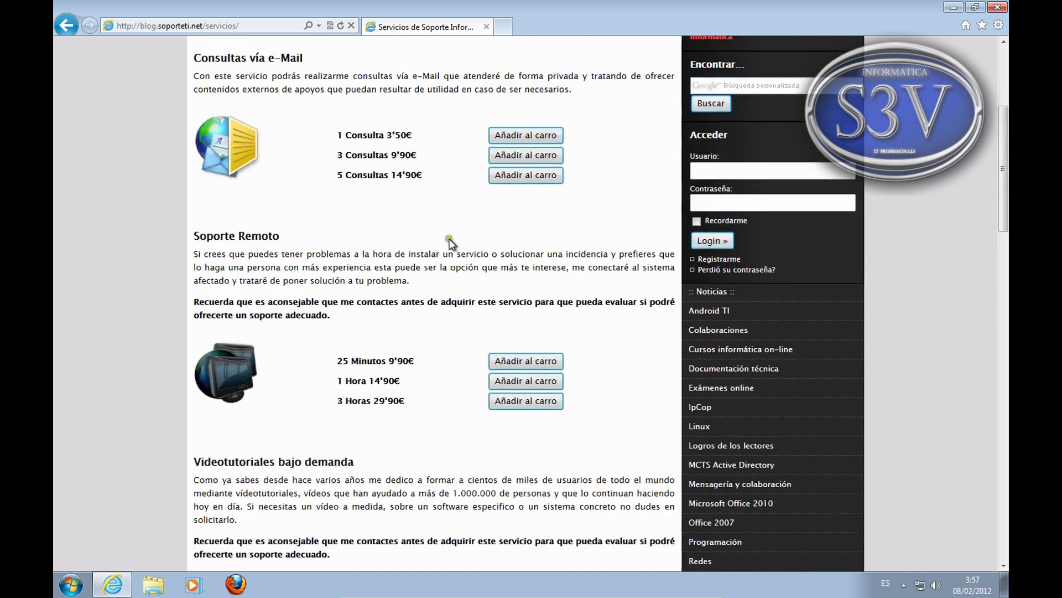
scroll(245, 253, up, 3)
scroll(307, 277, down, 5)
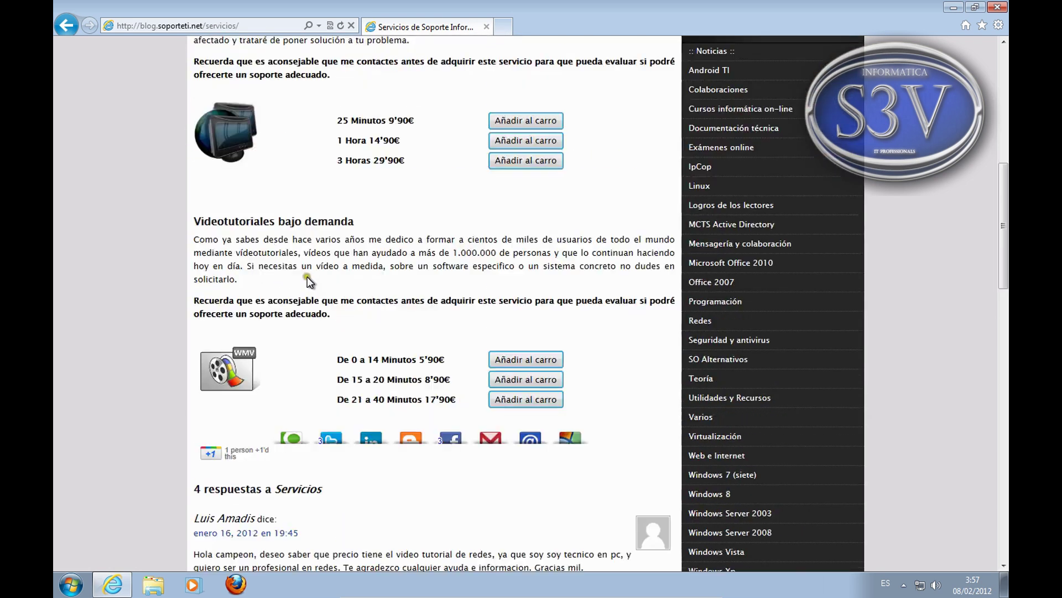
scroll(603, 307, down, 5)
scroll(598, 304, down, 8)
scroll(587, 297, up, 11)
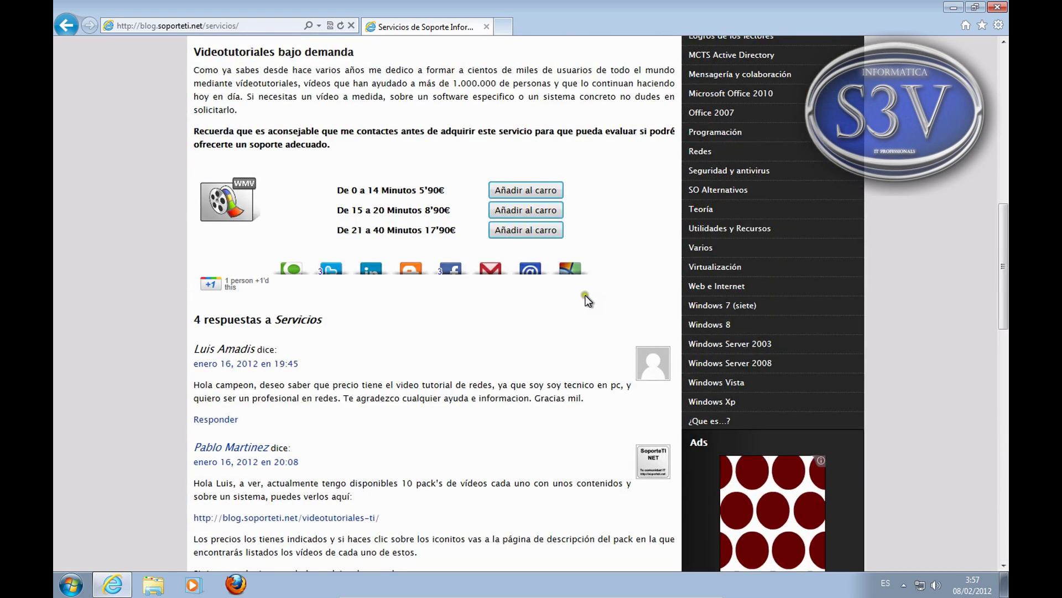
scroll(587, 296, up, 10)
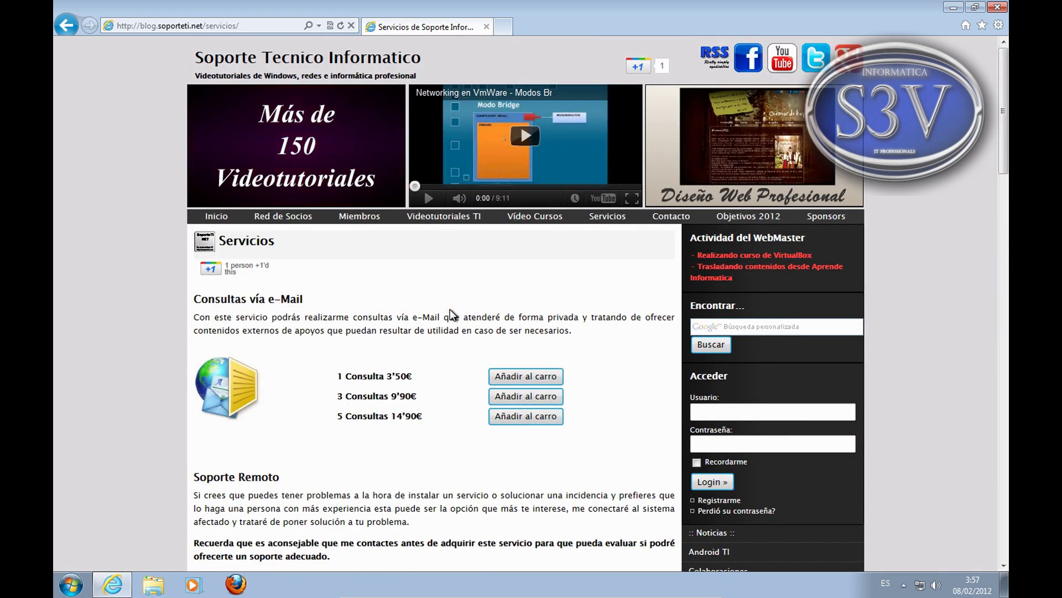
click(217, 216)
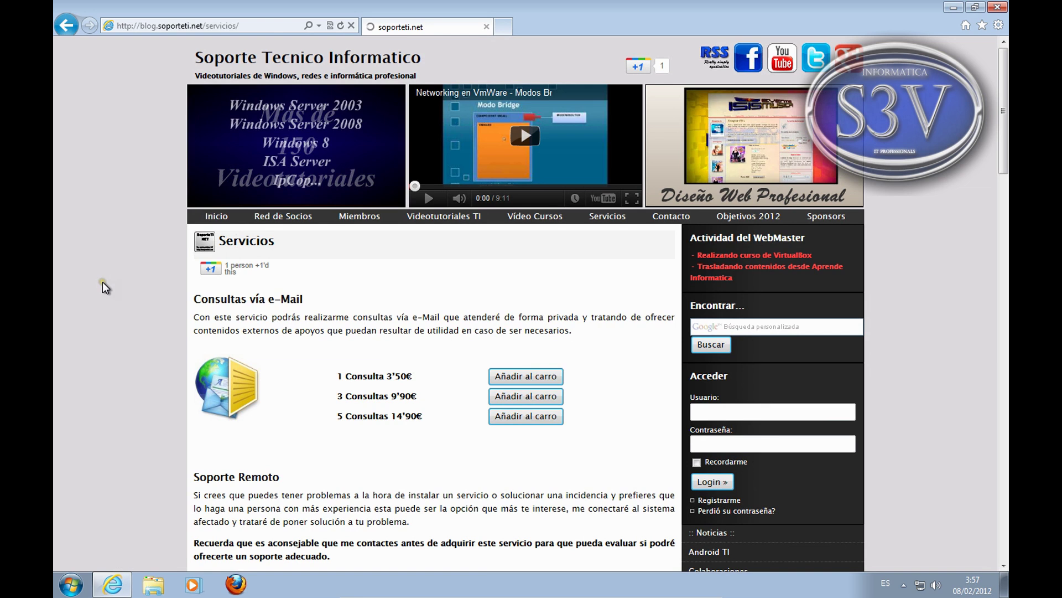